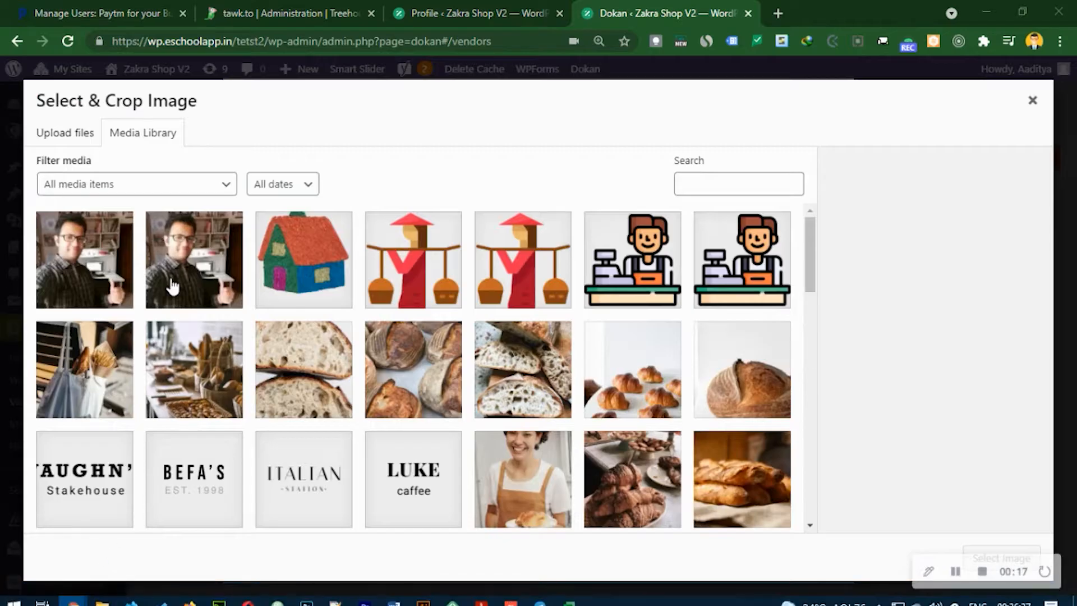
- Set the photo of the woman in an apron as the cropped vendor picture
click(500, 452)
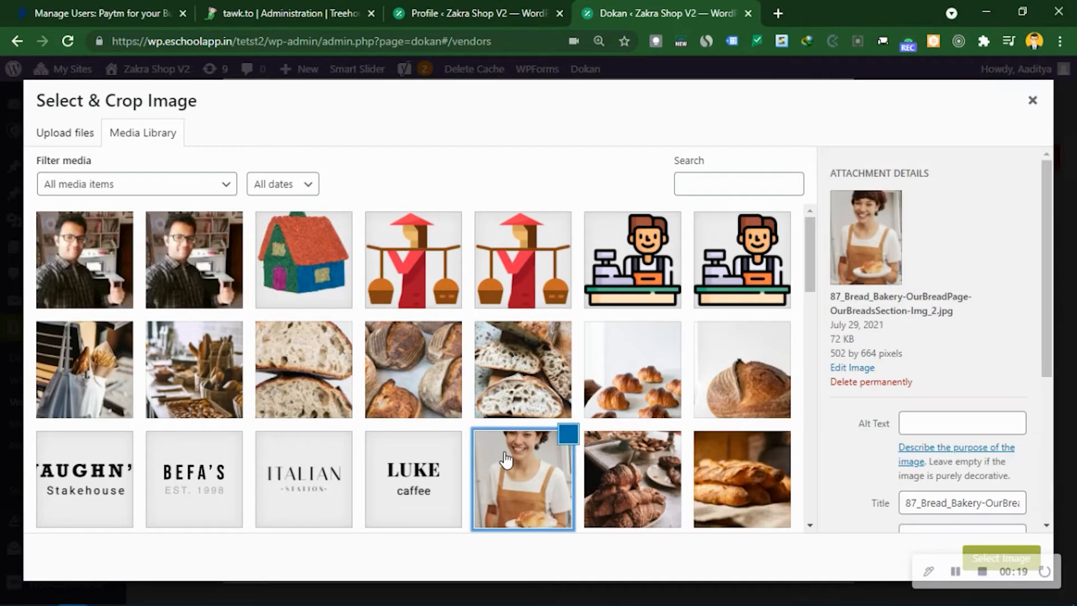
key(super+e)
click(983, 9)
scroll(979, 422, down, 4)
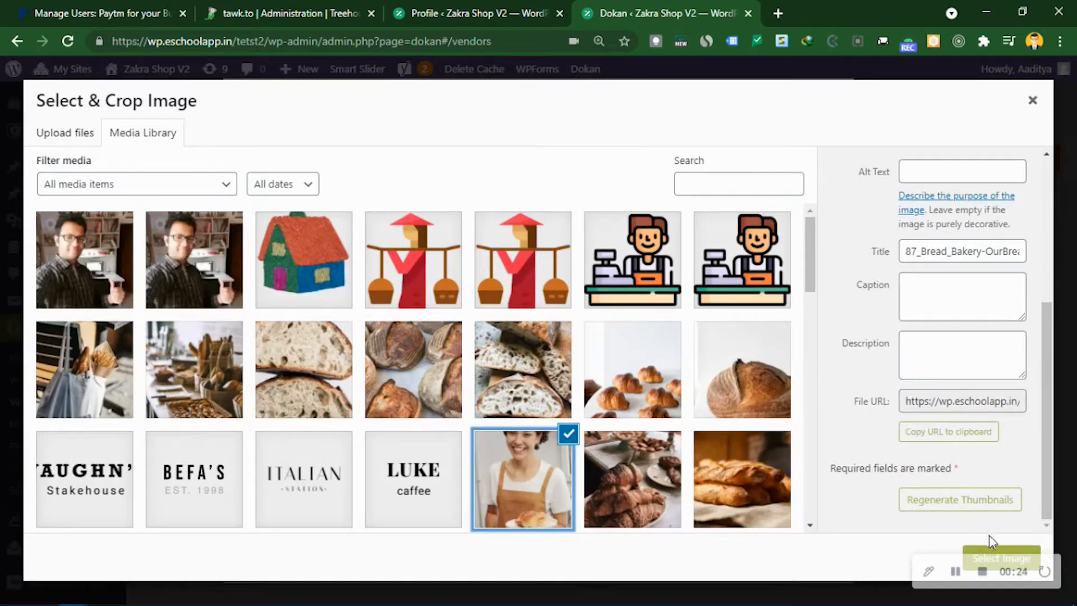
click(997, 554)
click(1027, 554)
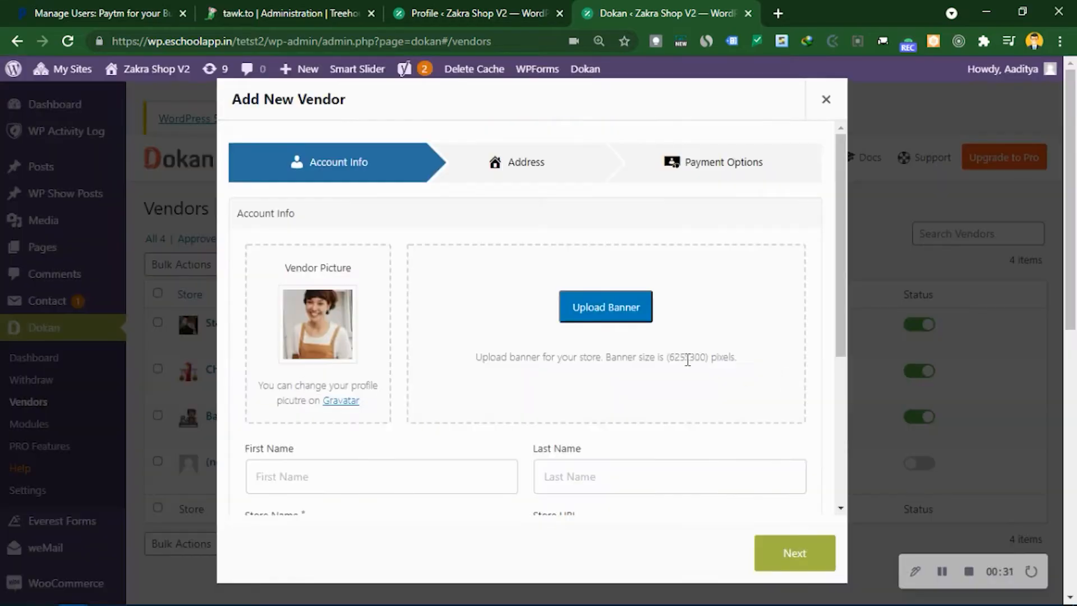
- Use the LUKE caffee logo as the uncropped store banner
click(590, 314)
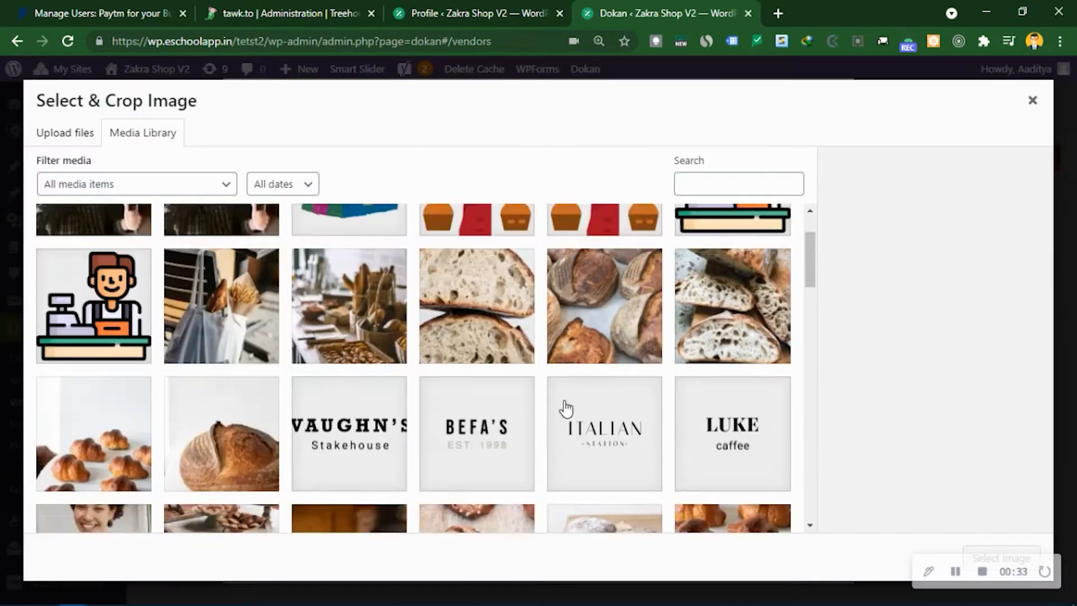
click(469, 282)
click(708, 300)
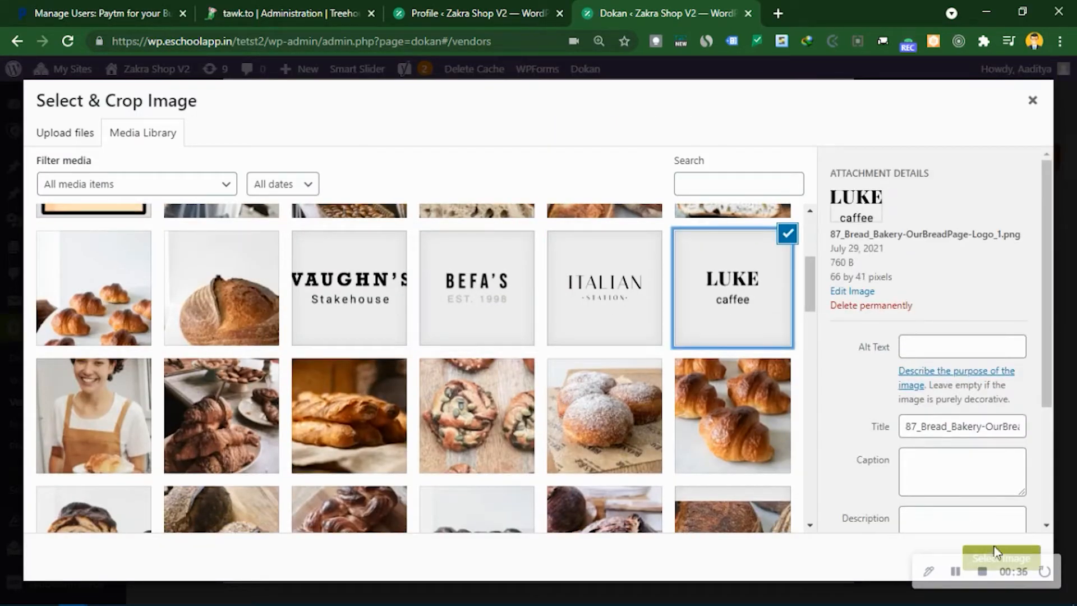
click(997, 554)
click(896, 552)
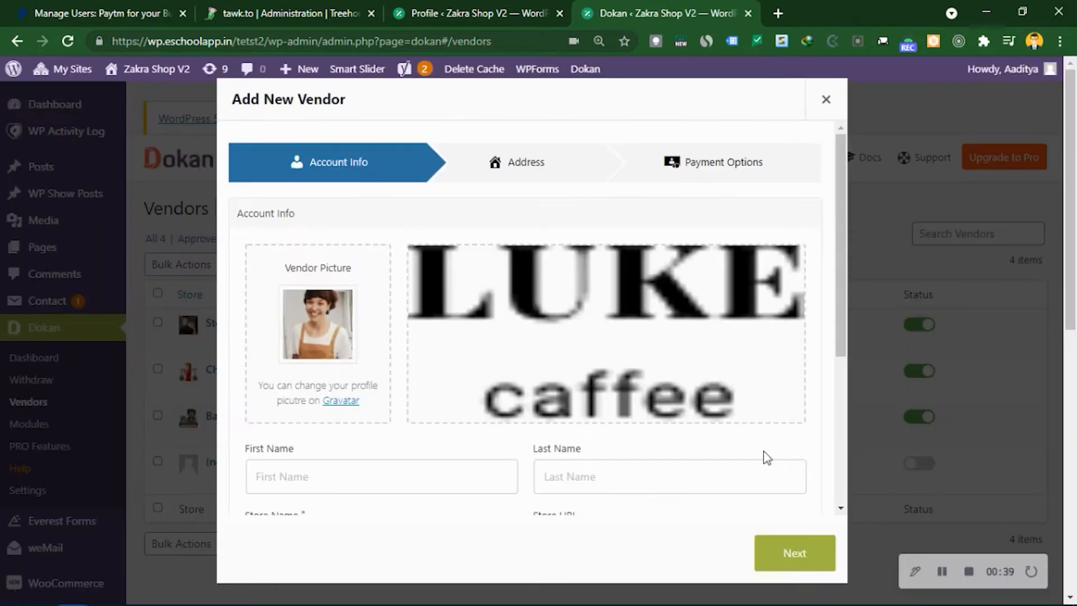
- Enter the vendor's first and last name
click(362, 474)
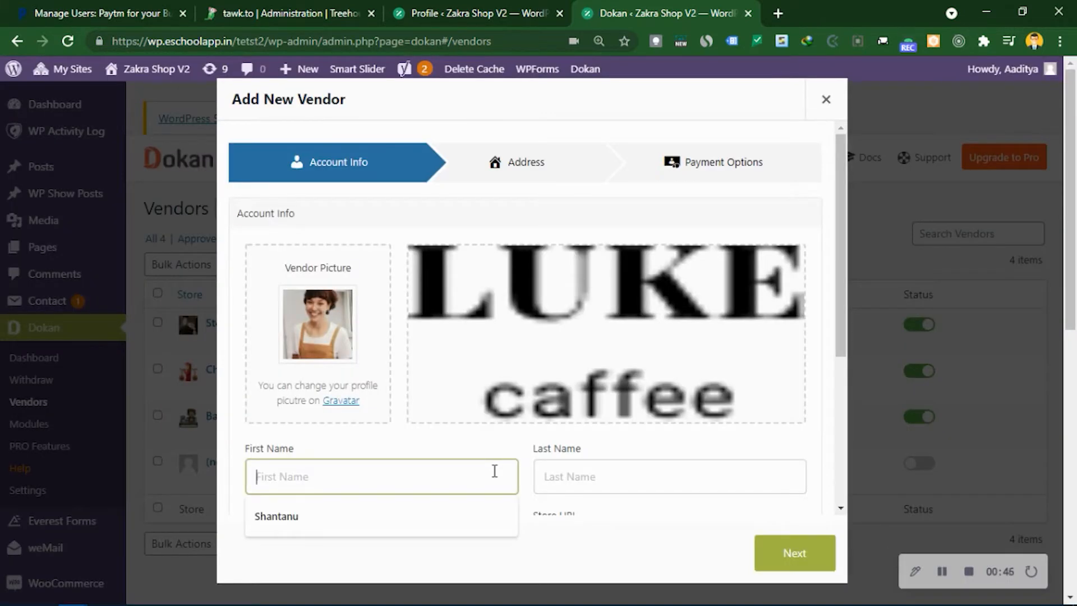
key(Tab)
- Set store name Cafe, keep the store URL cafe, and enter the vendor's phone number
key(Tab)
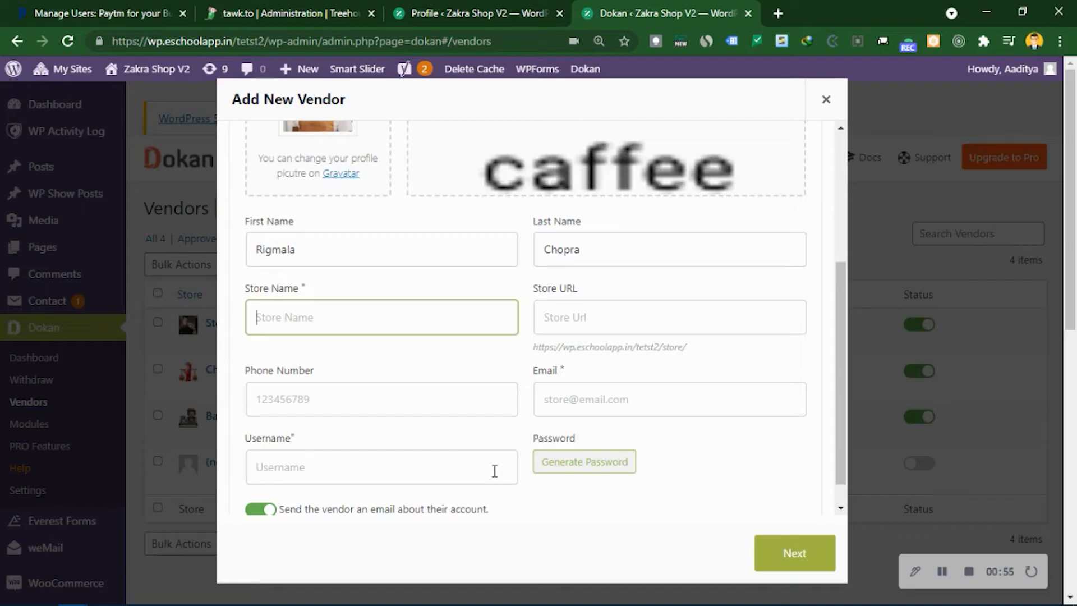
text(Cafe)
key(Tab)
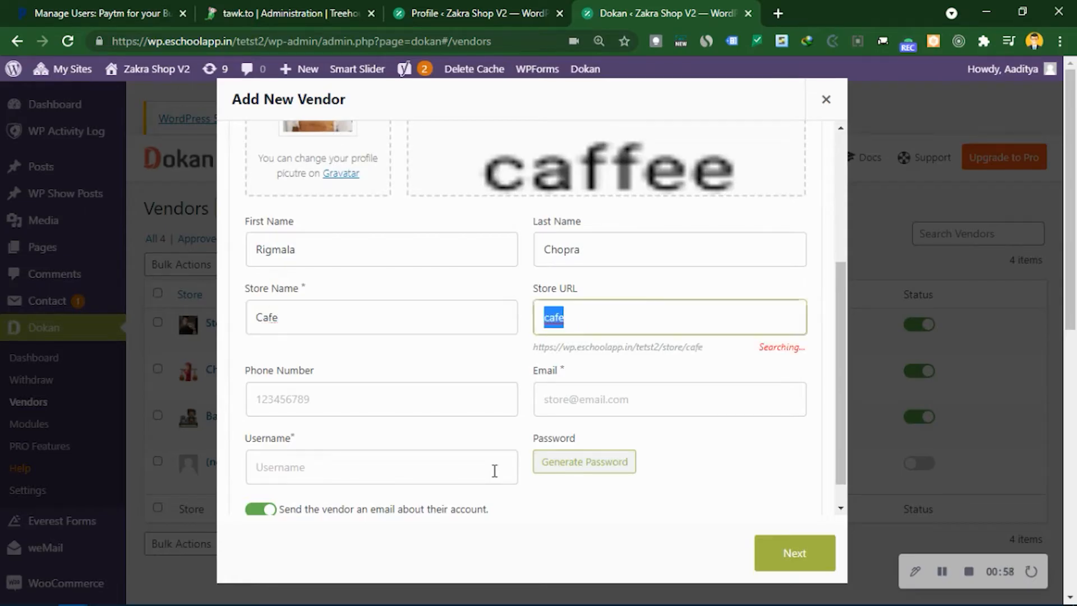
key(Tab)
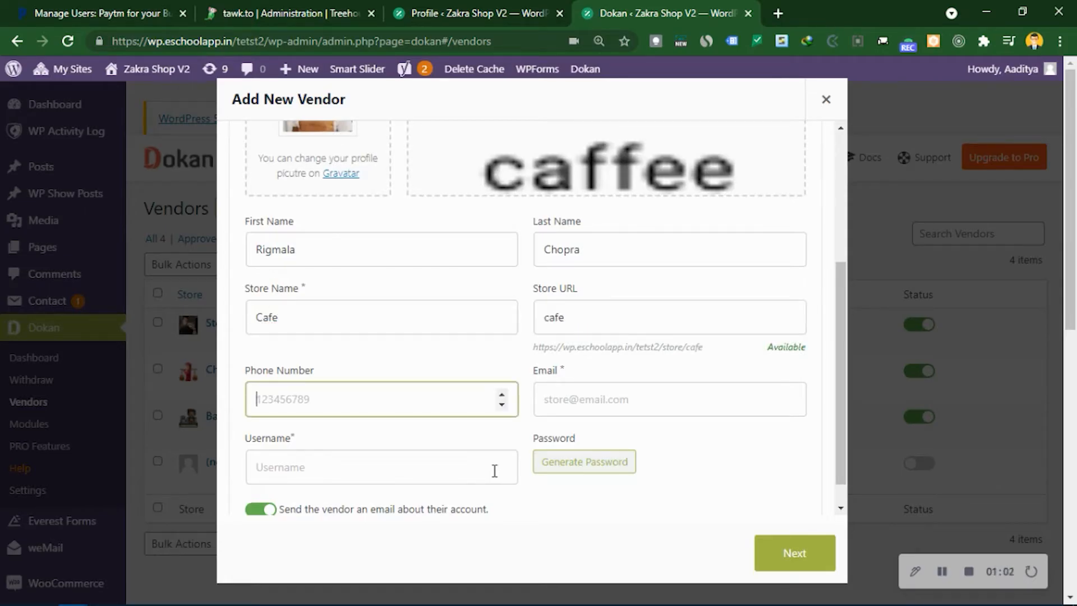
text(999999999)
key(Tab)
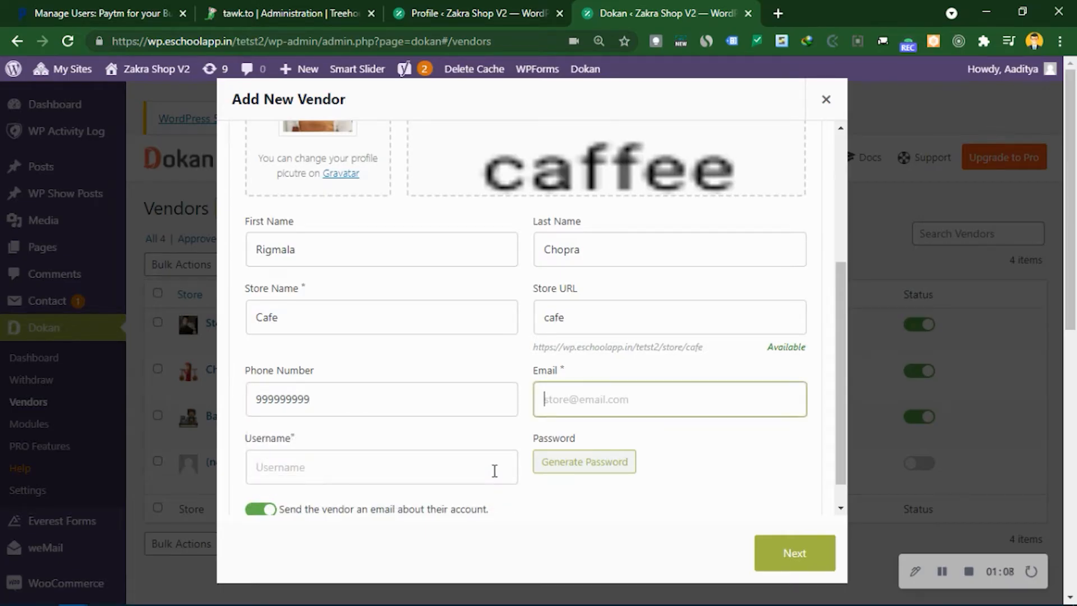
- Enter an unregistered vendor e-mail, username Cafe, and a generated password
text(aad)
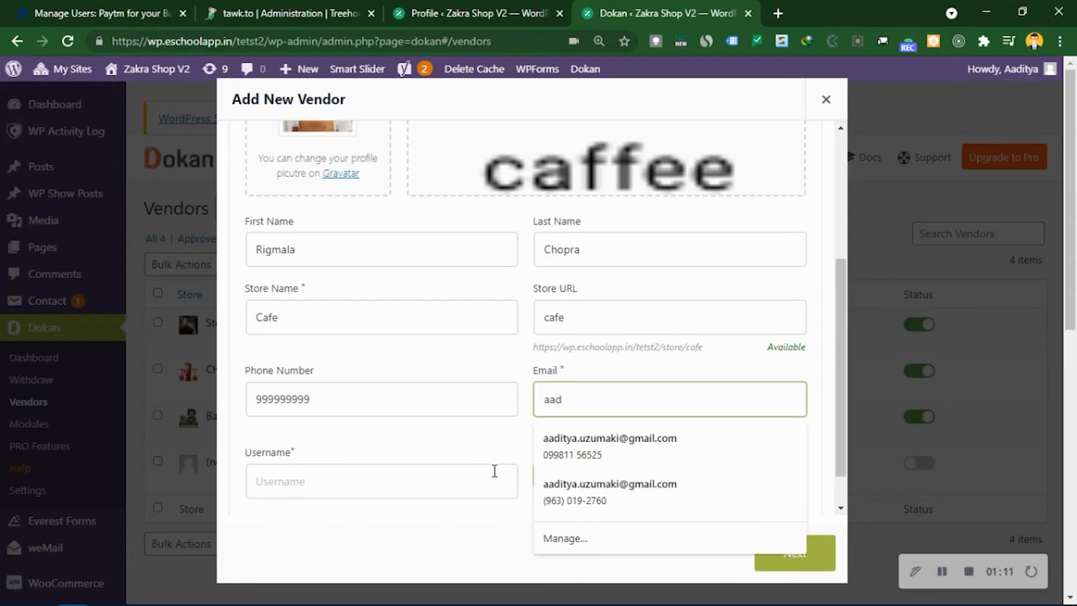
key(Down)
key(Return)
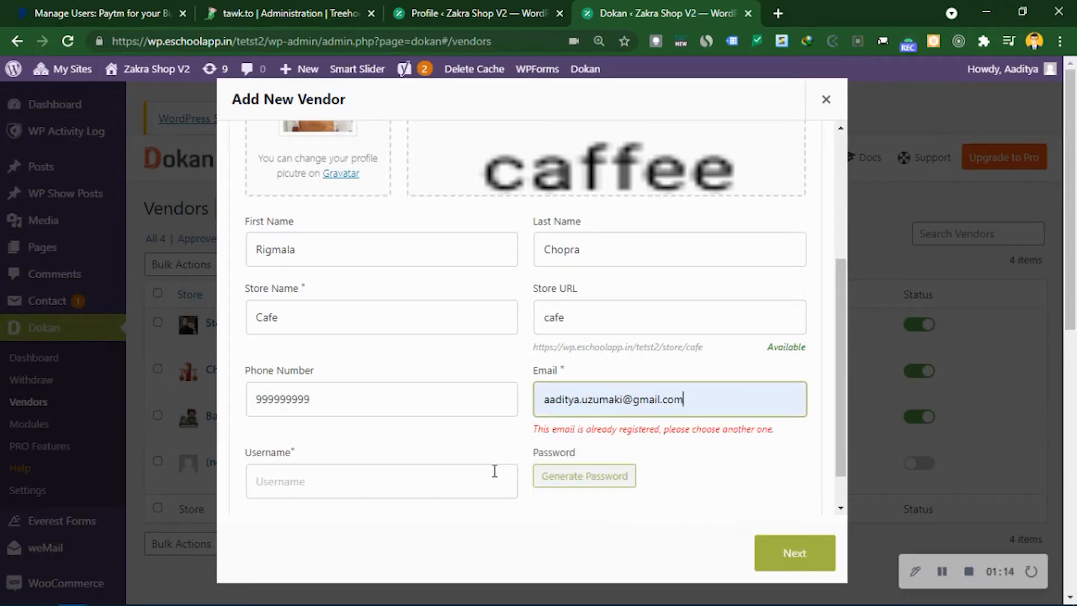
key(BackSpace)
key(BackSpace)
key(BackSpace)
key(BackSpace)
key(BackSpace)
key(BackSpace)
key(BackSpace)
key(BackSpace)
key(BackSpace)
key(BackSpace)
key(BackSpace)
key(BackSpace)
key(BackSpace)
key(BackSpace)
key(BackSpace)
key(BackSpace)
key(BackSpace)
key(BackSpace)
key(BackSpace)
key(BackSpace)
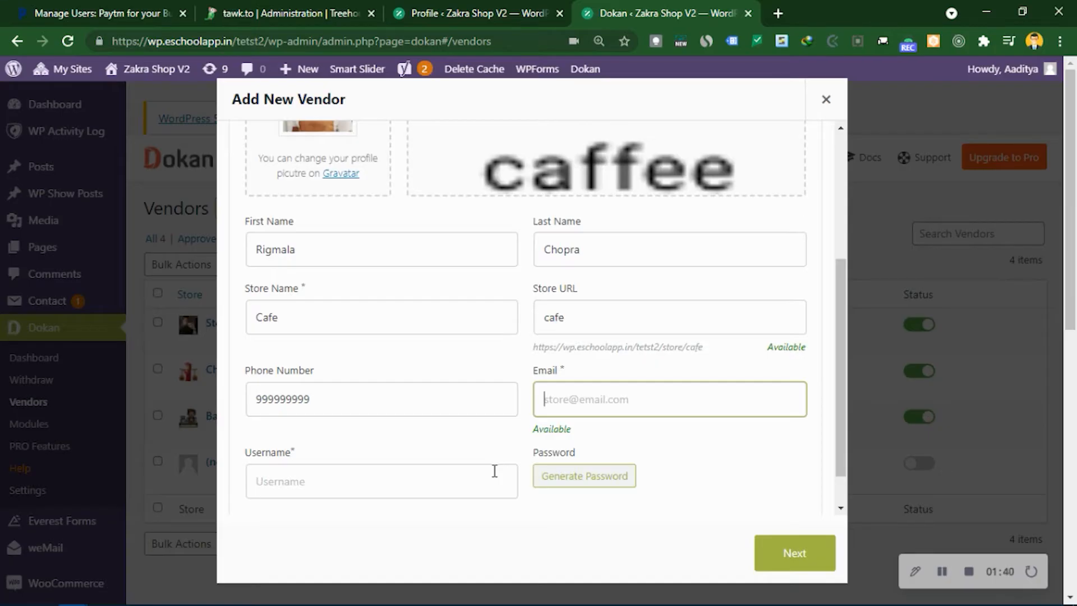
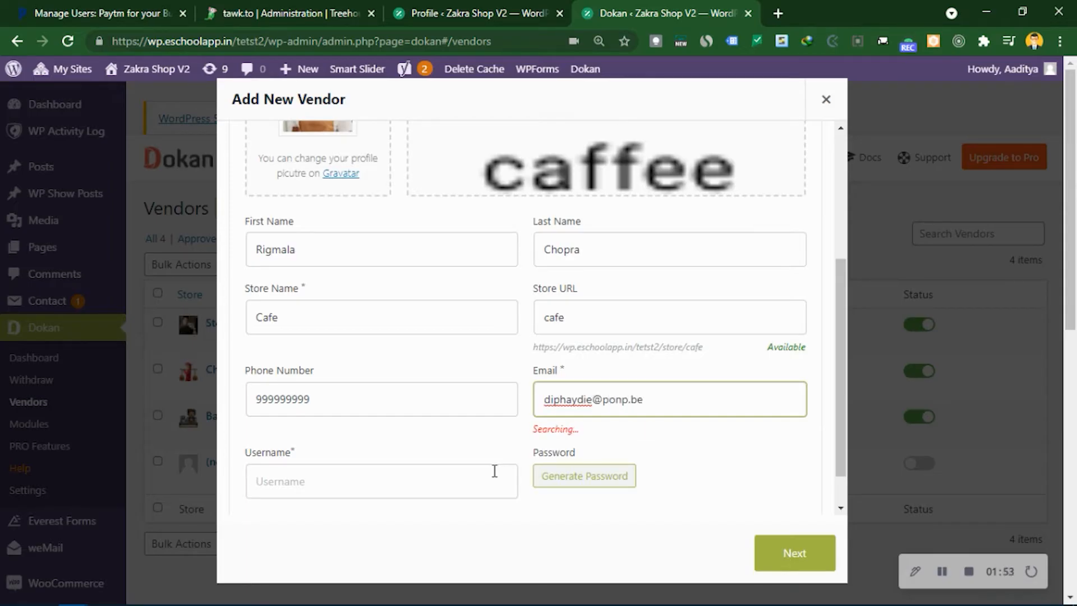
click(440, 482)
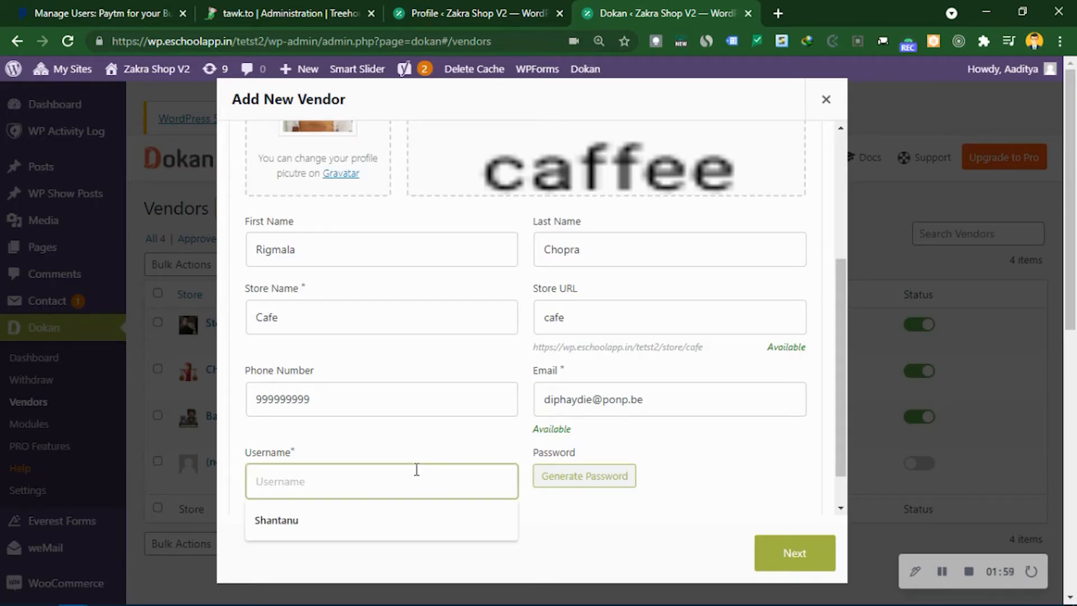
text(Cafe)
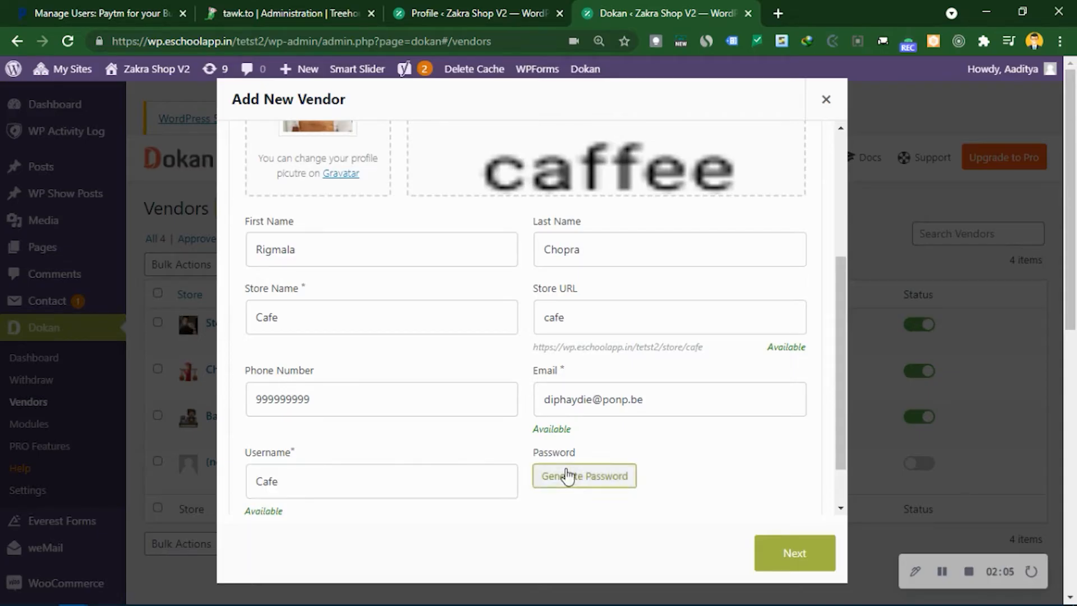
click(628, 474)
- Autofill the Address step with a street, city Ujjain, zip 456010 and state Madhya Pradesh
click(786, 558)
click(353, 275)
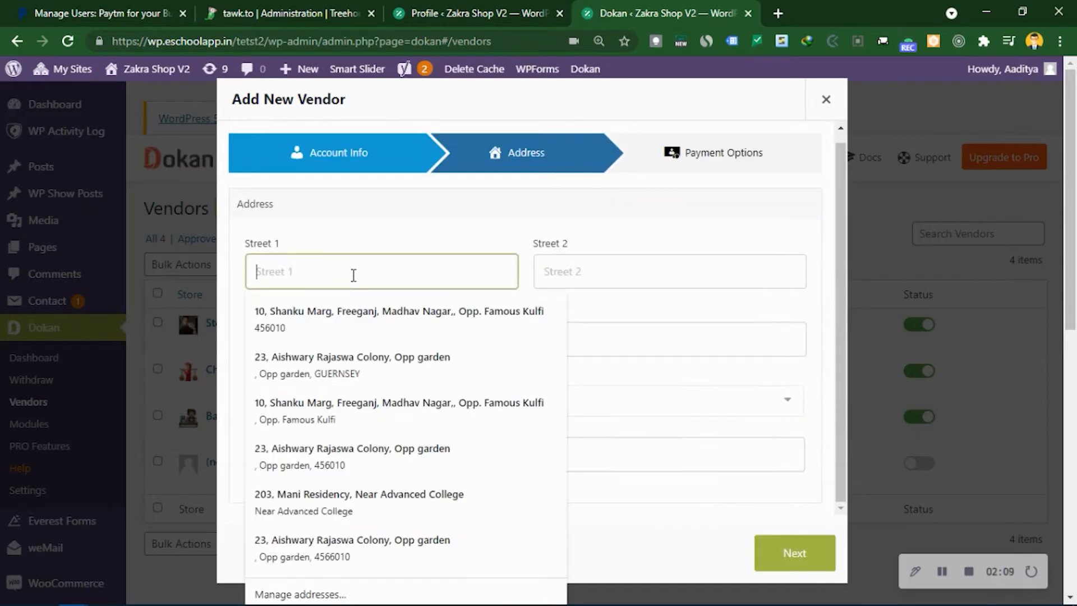
click(360, 316)
text(in)
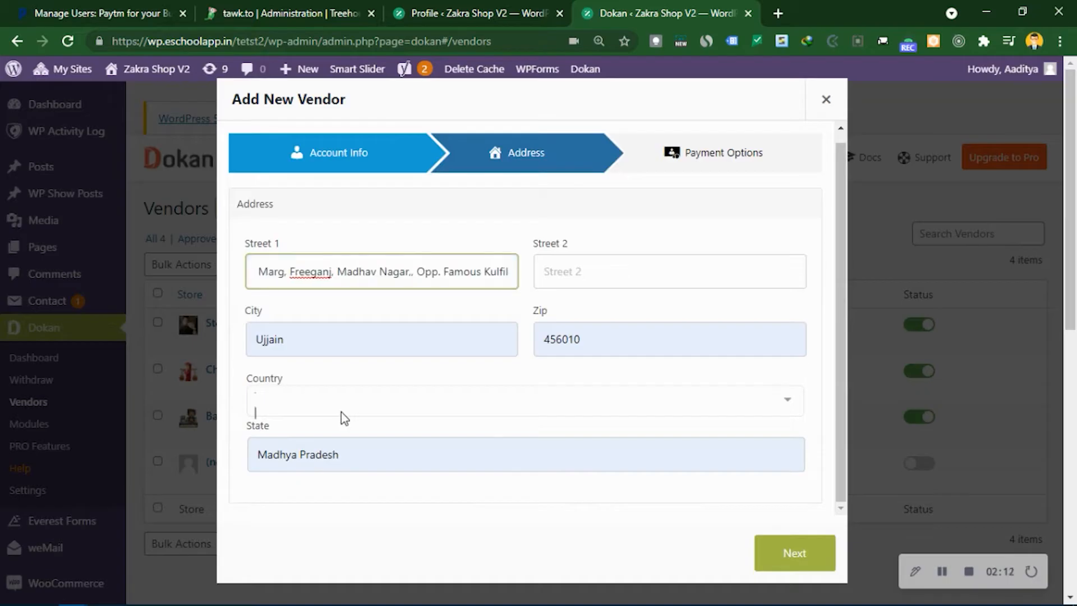
key(BackSpace)
key(BackSpace)
click(341, 411)
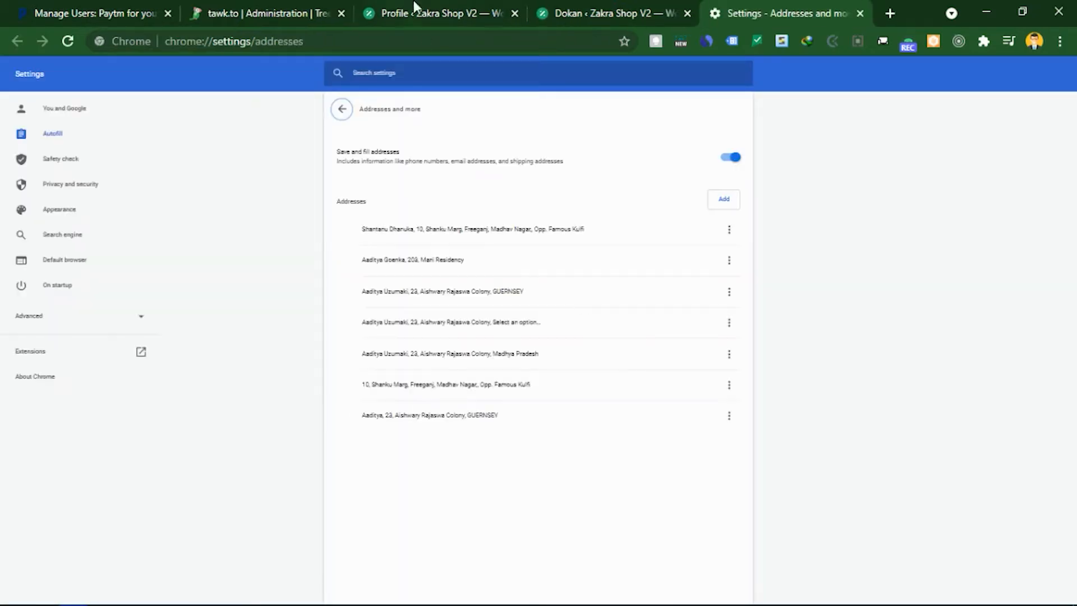
key(alt+Tab)
key(alt+Tab)
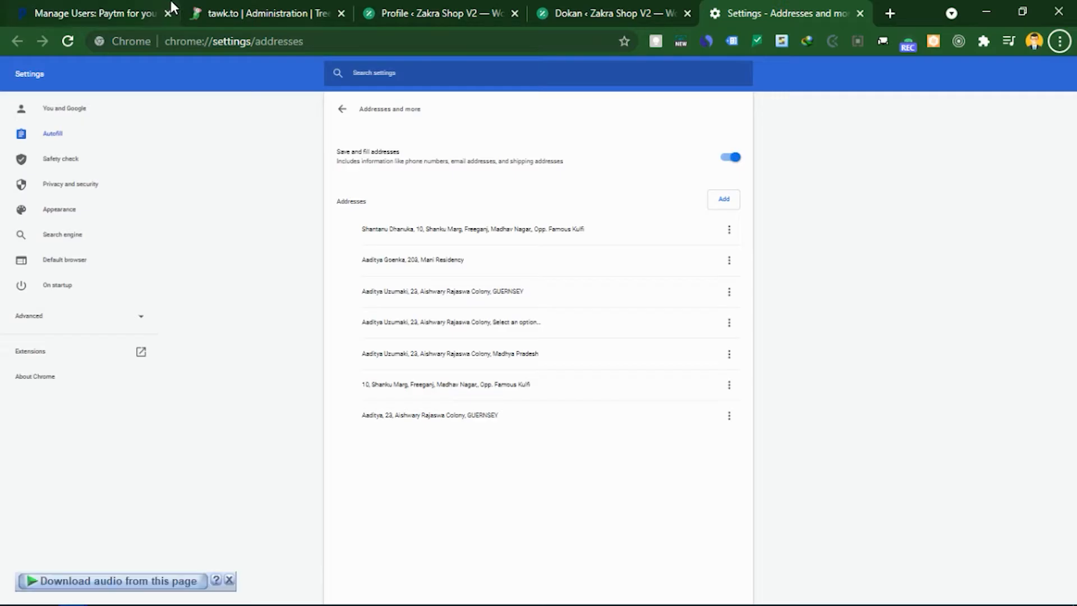
click(159, 6)
click(270, 6)
click(421, 5)
click(594, 12)
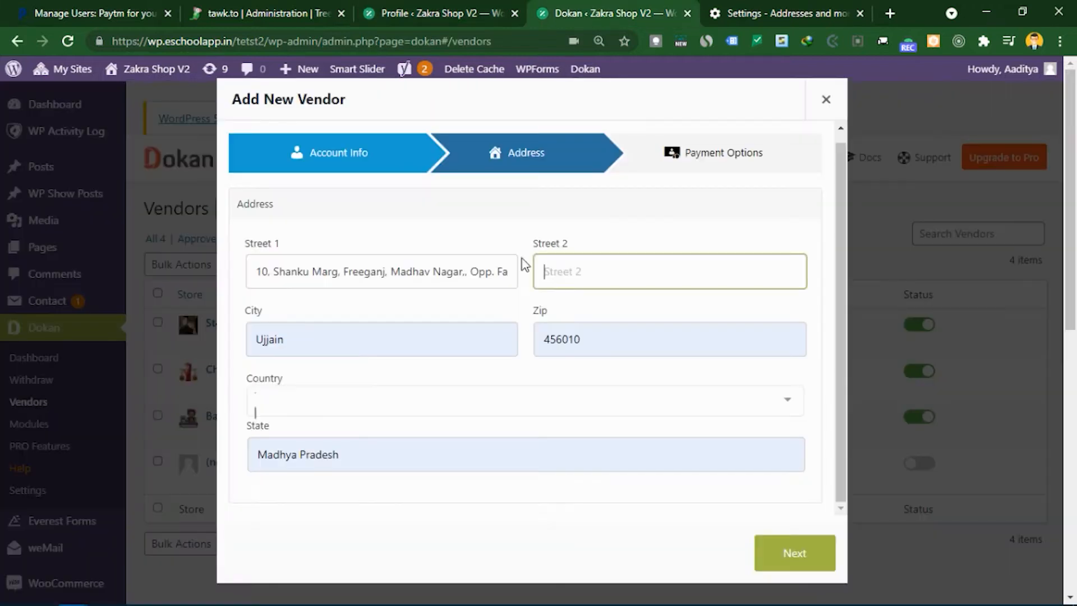
- Choose India as country and Madhya Pradesh as state, then continue to Payment Options
click(297, 399)
text(Ind)
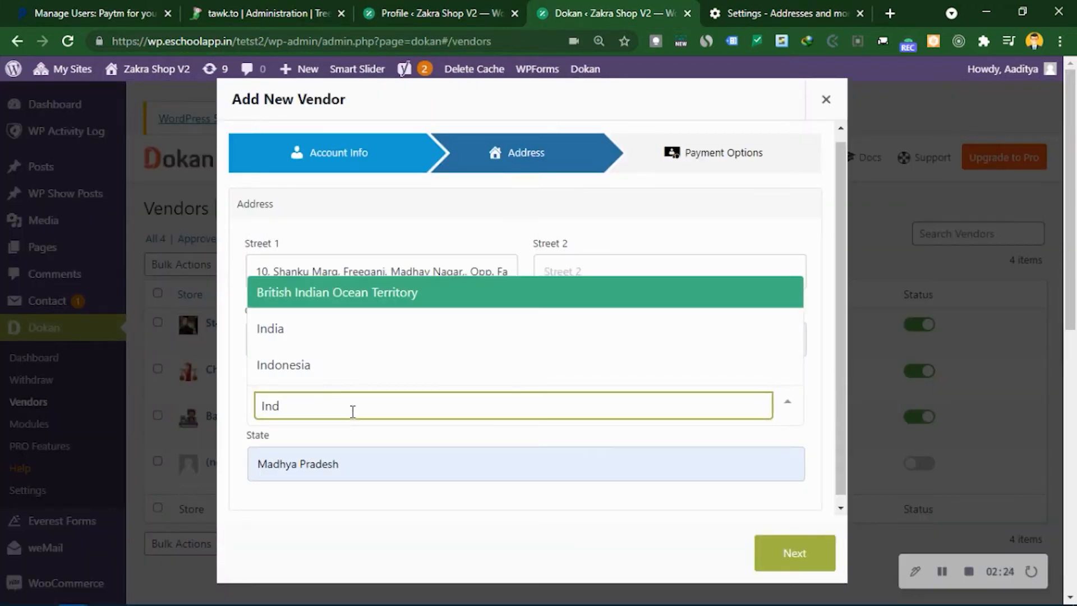
key(Down)
key(Return)
key(Tab)
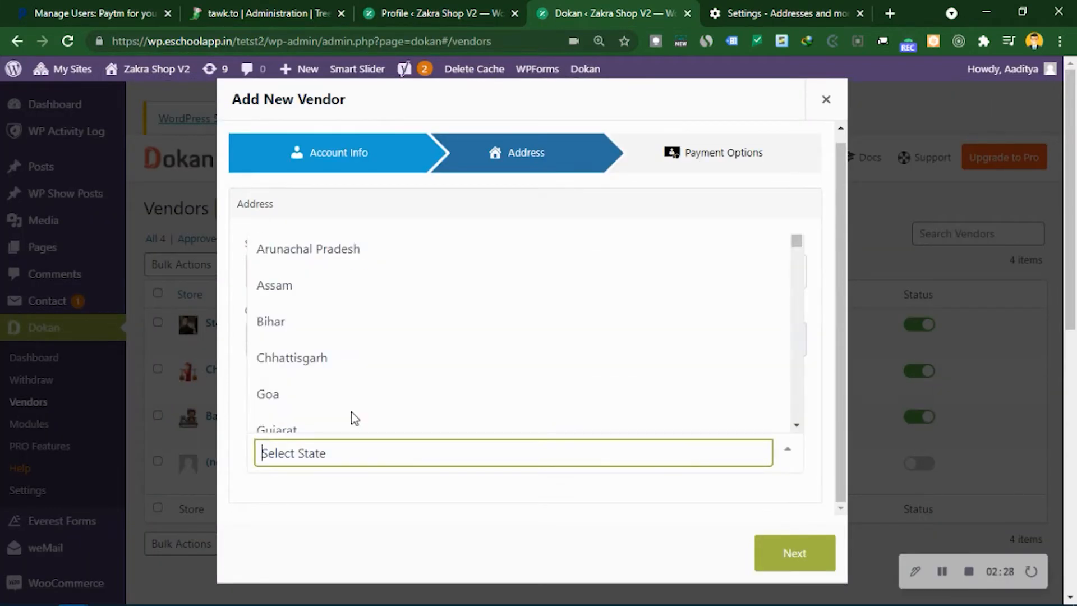
text(mad)
click(352, 415)
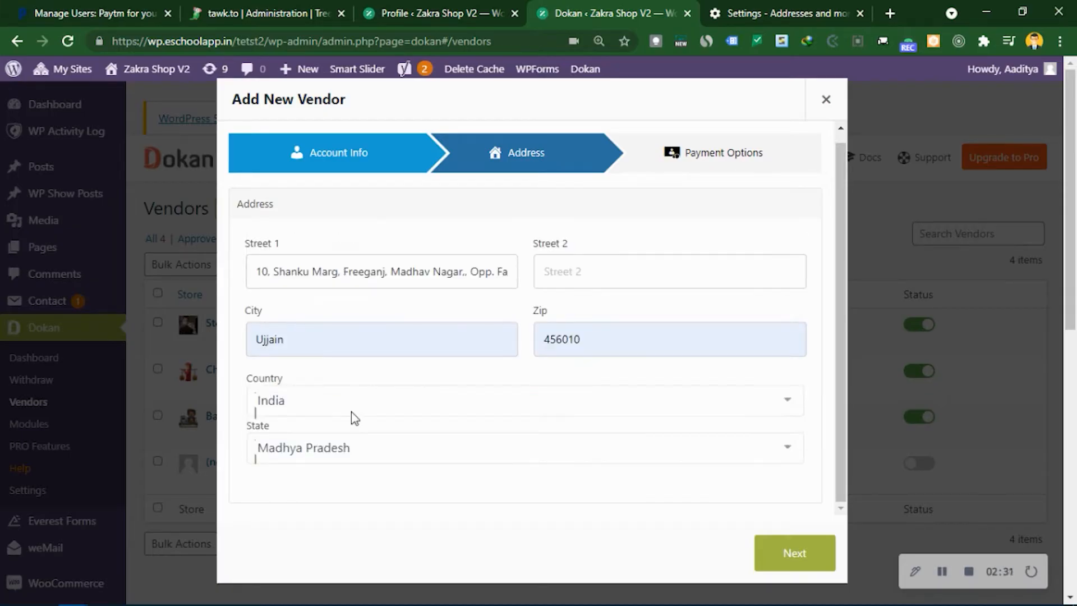
scroll(649, 406, down, 4)
click(785, 561)
- Enter the account holder name, account number, bank name Hdfc Bank and the bank address
click(343, 278)
text(aaditya)
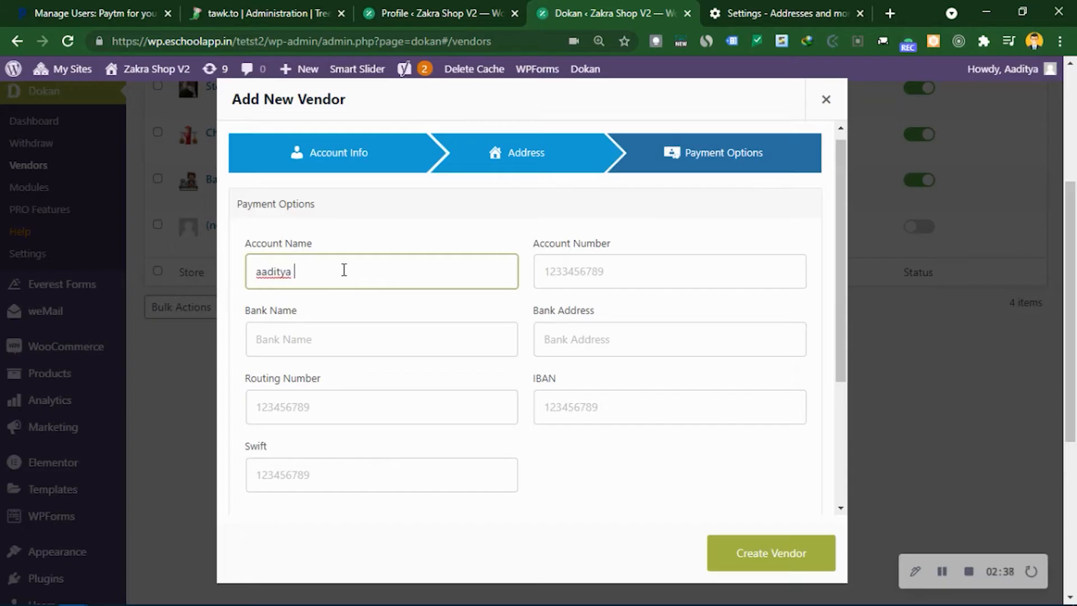
key(Tab)
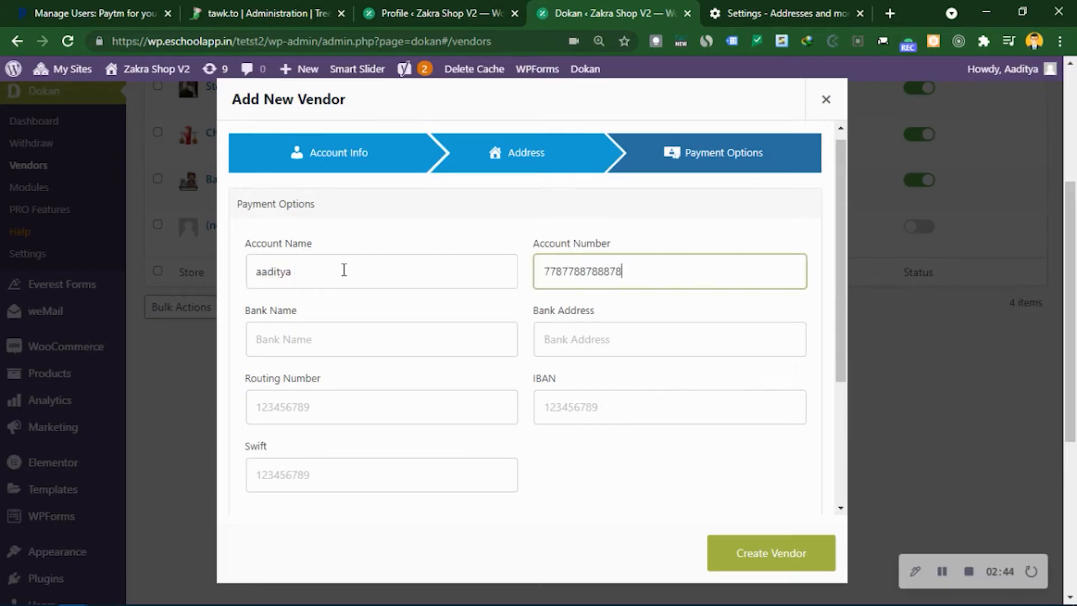
key(Tab)
text(Hd)
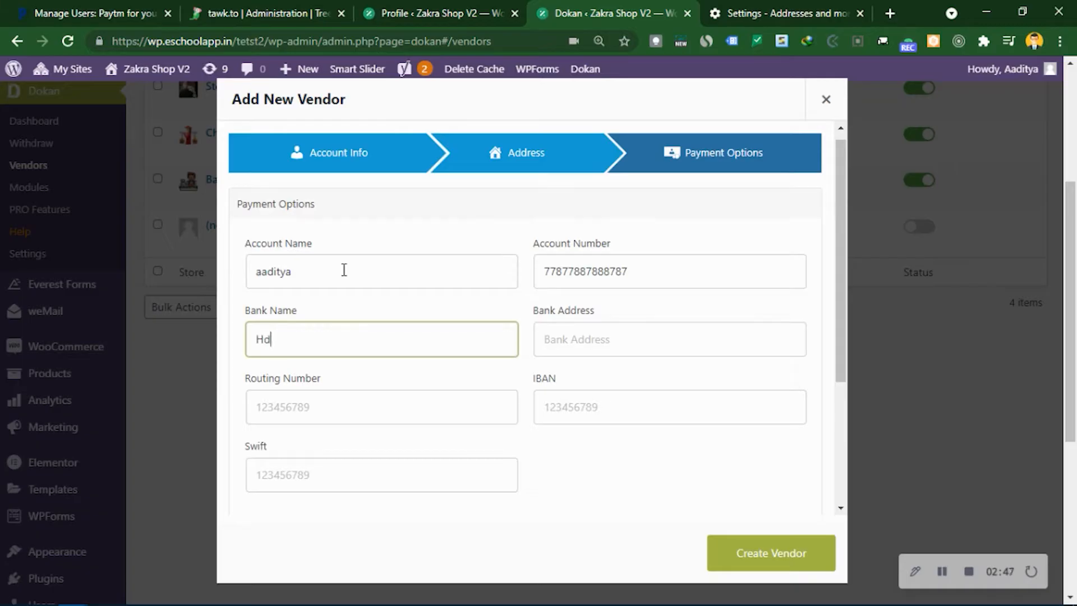
text(fc Bank)
key(Tab)
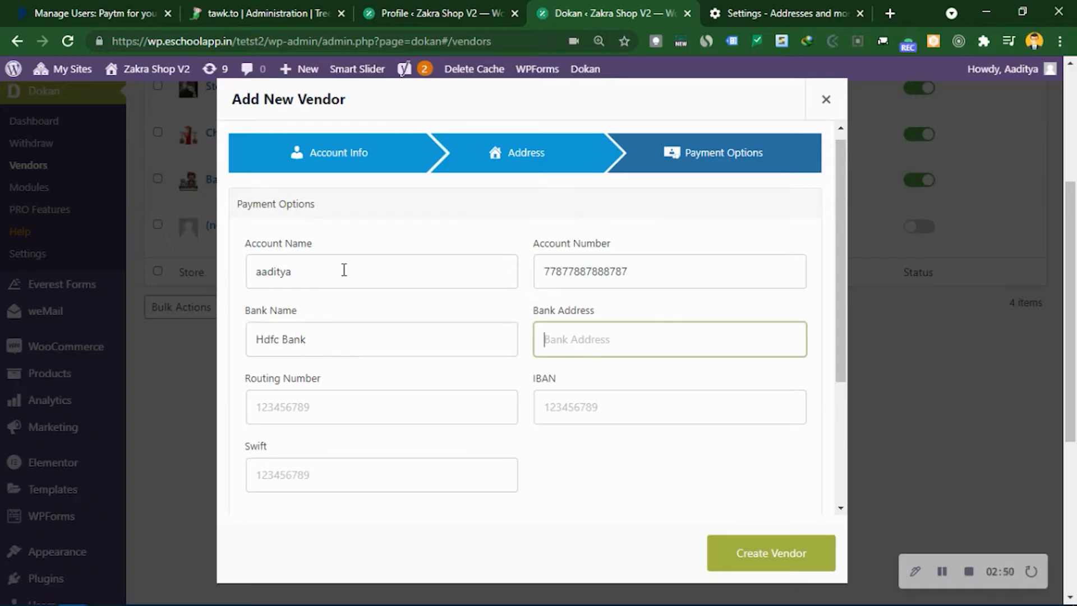
text(3 road, wellington street)
key(Tab)
key(Tab)
key(Tab)
- Fill the PayPal e-mail, enable selling, direct publishing and featured status, and create the vendor
scroll(358, 286, down, 3)
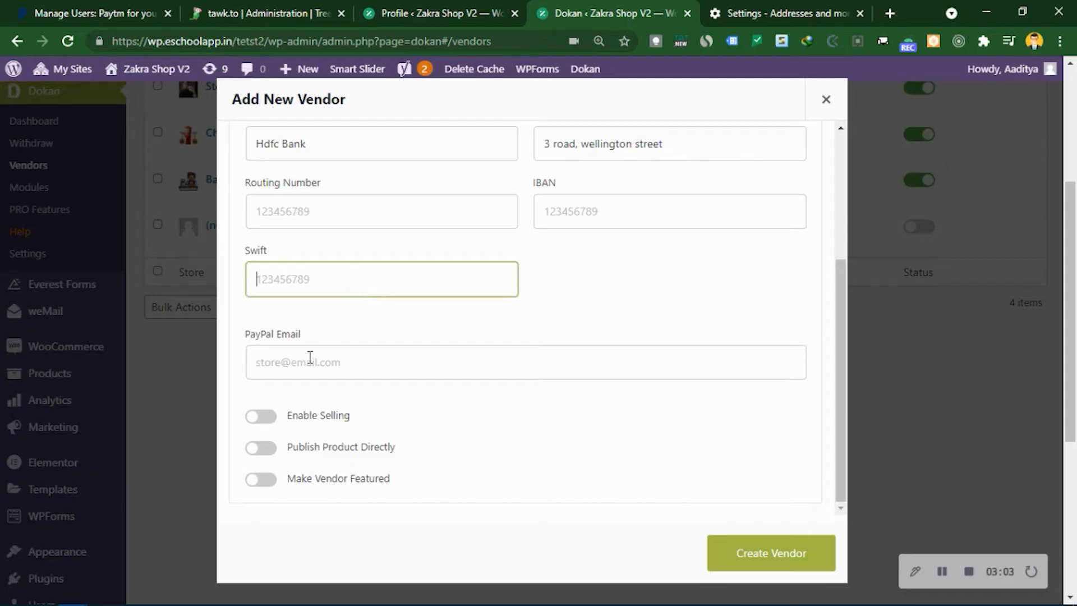
click(313, 351)
click(426, 409)
click(261, 416)
click(264, 447)
click(261, 481)
click(261, 481)
click(261, 481)
click(758, 561)
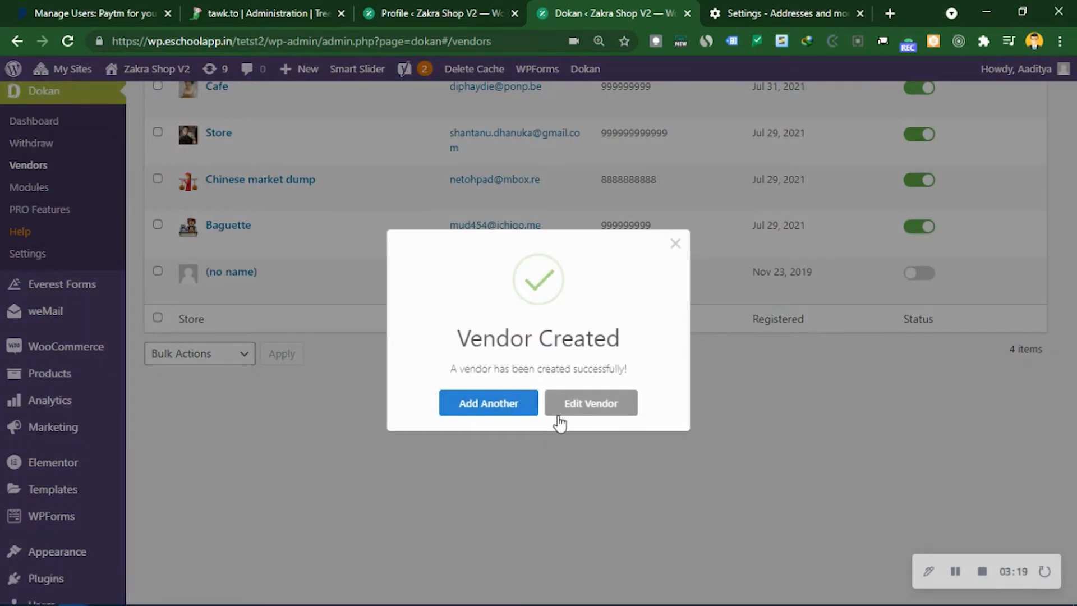
- Dismiss the Vendor Created dialog, check Cafe's empty product list, and open an incognito window
click(675, 244)
scroll(348, 243, up, 5)
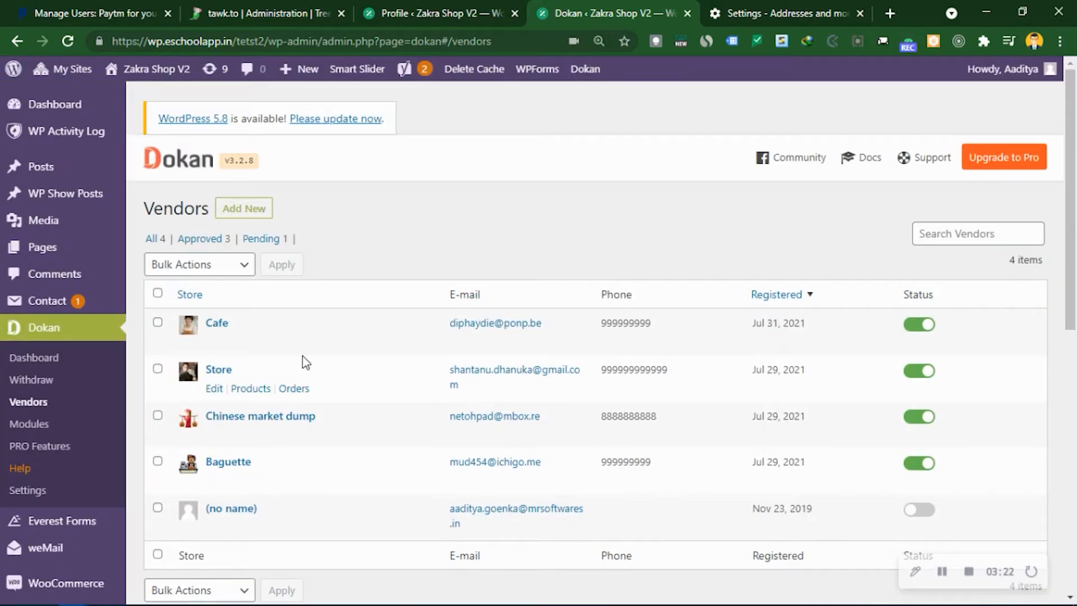
click(258, 347)
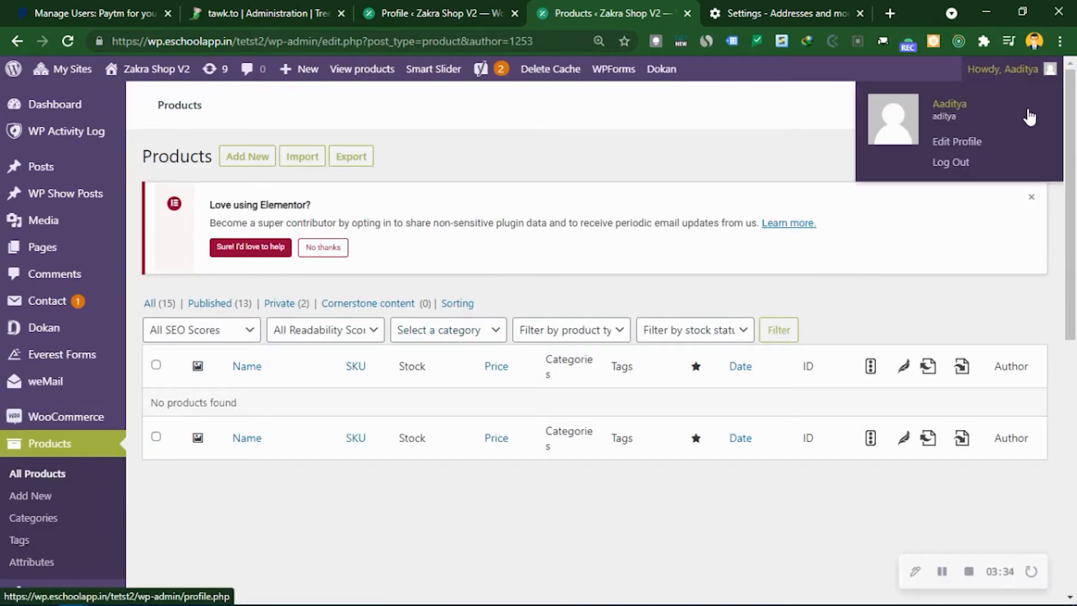
click(1060, 41)
click(971, 103)
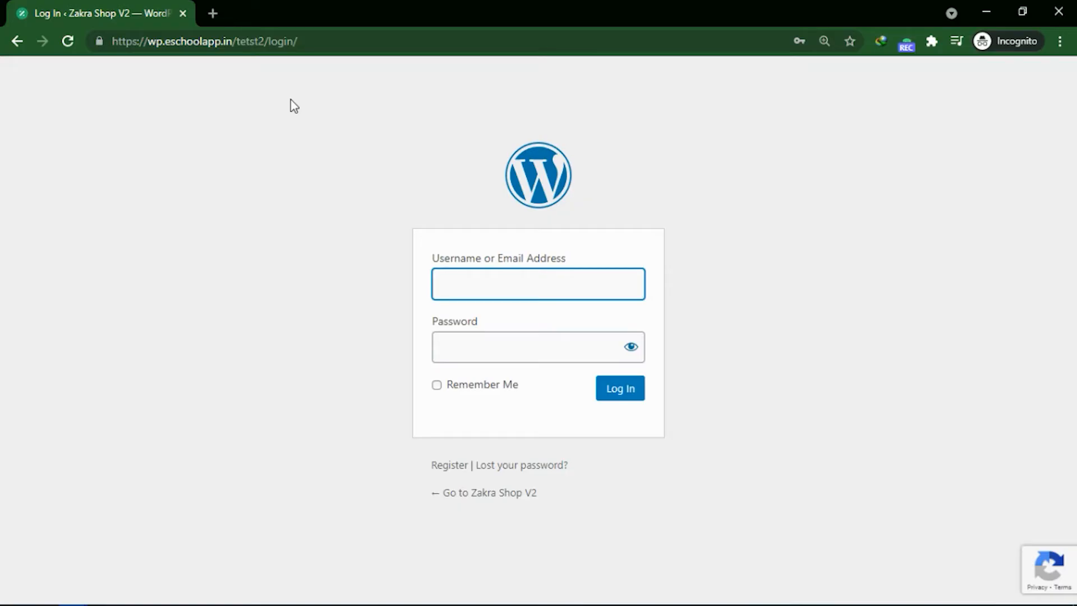
- Log in as vendor cafe, dismiss the Chrome notification, and start a new product
text(cafe)
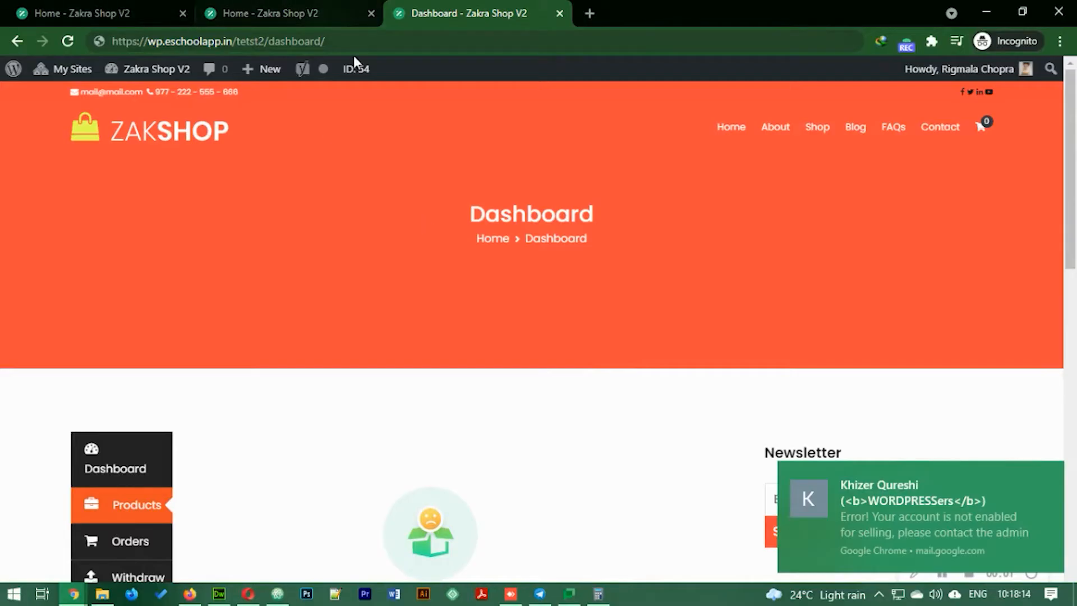
scroll(430, 256, down, 4)
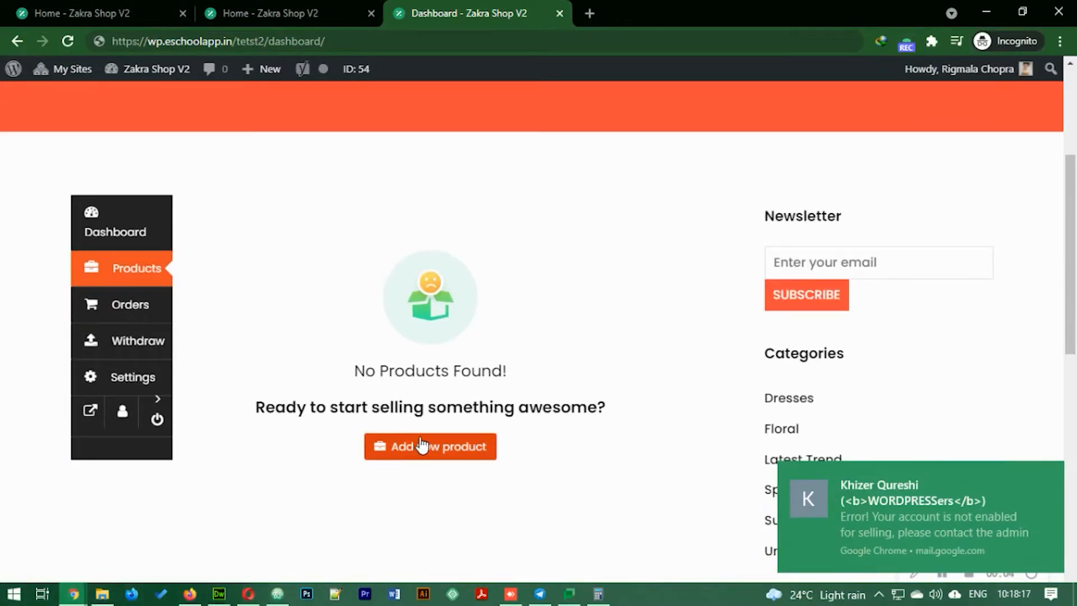
click(1050, 476)
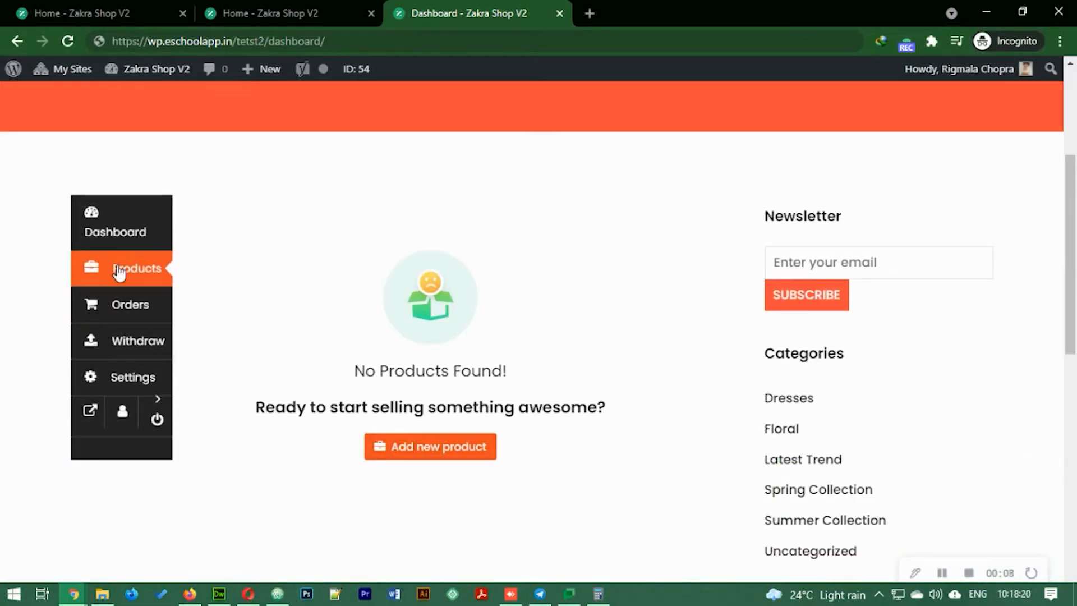
click(377, 448)
- Set the phone-in-hand photo from the Media Library as featured image and name the product CellPhone
click(355, 264)
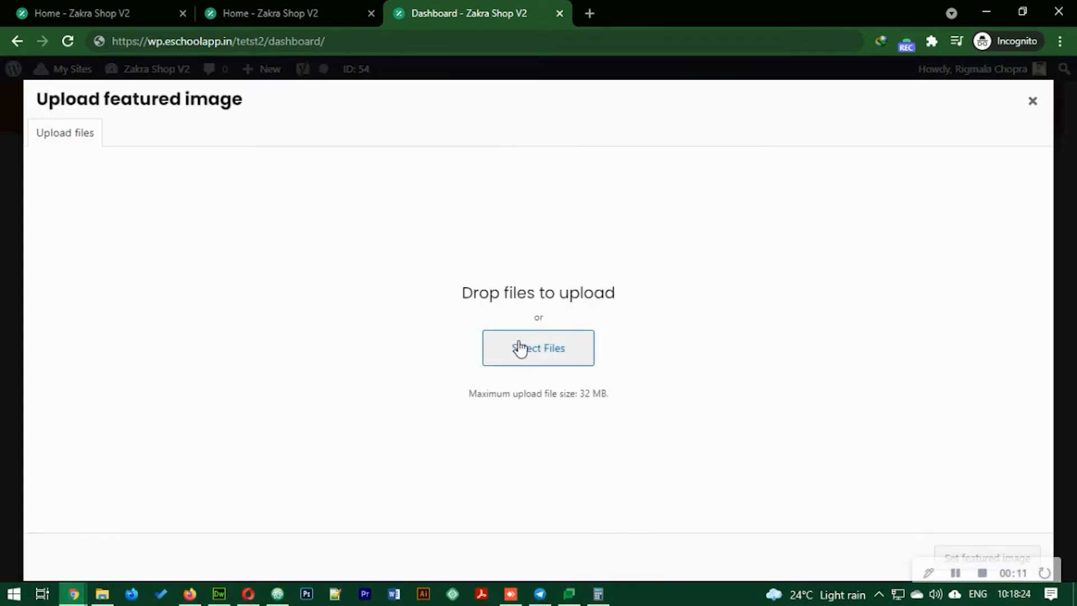
click(115, 138)
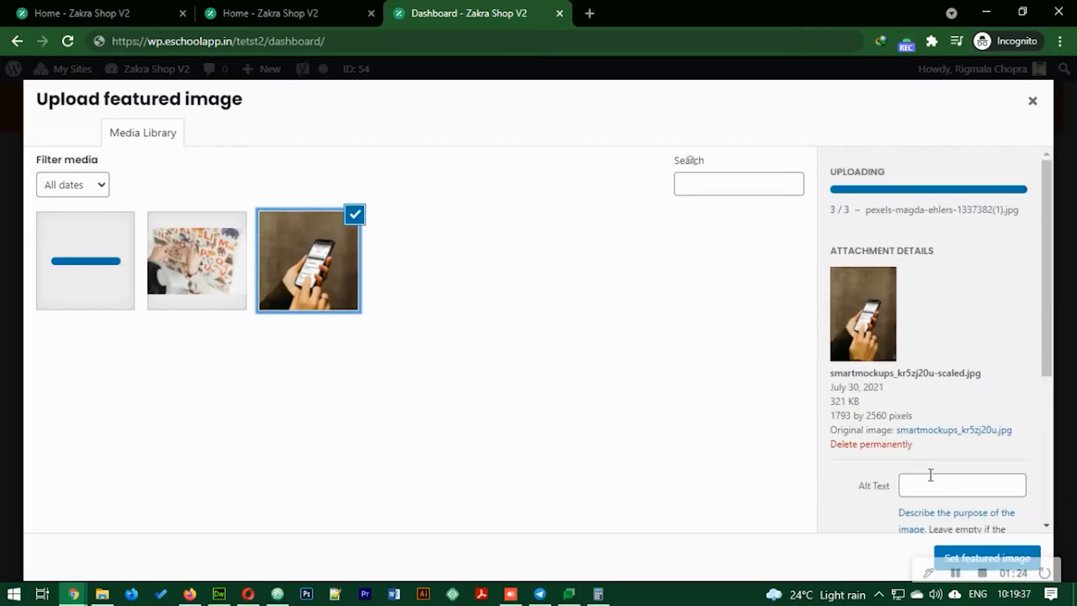
click(965, 558)
click(524, 172)
text(CellPhone)
- Set the price to 5000 with a discounted price of 3000
key(Tab)
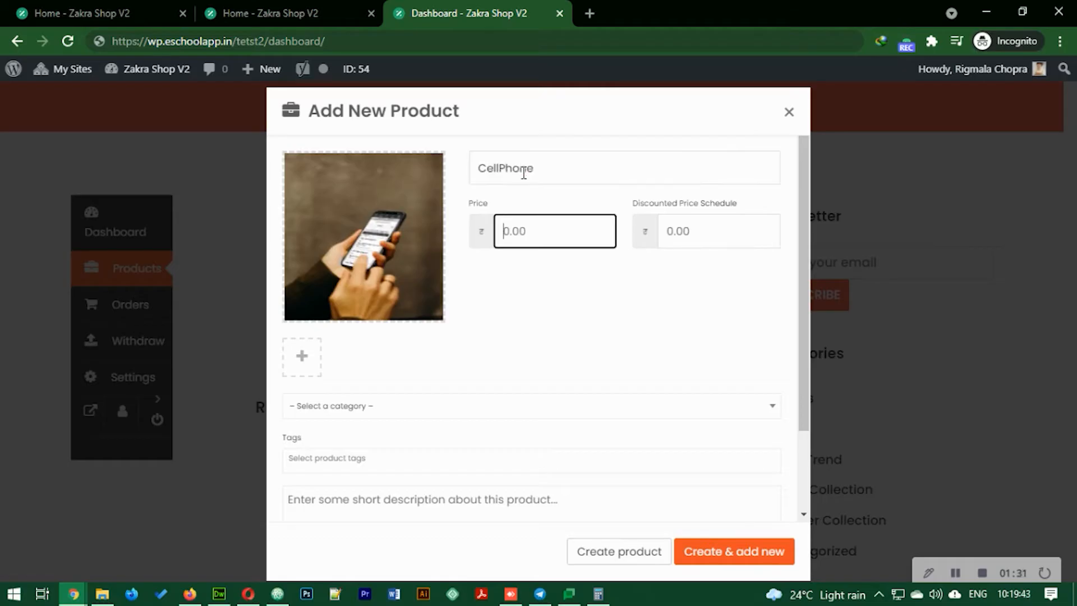
text(5000)
click(712, 239)
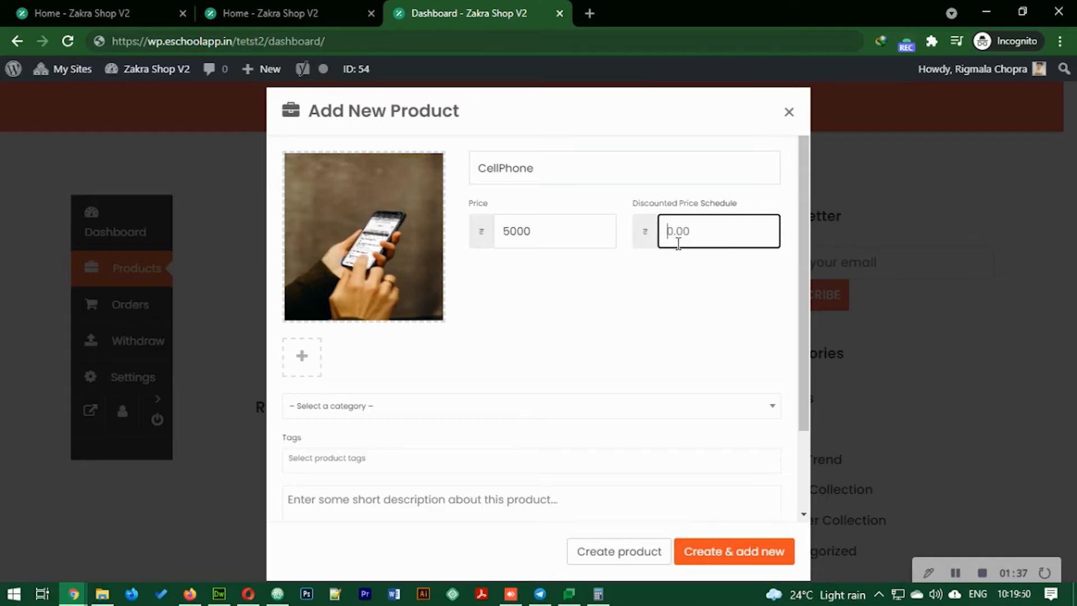
text(3000)
- Choose the Featured category, add a tag and description 'This is a hand made product', and create it
scroll(423, 384, down, 2)
click(370, 307)
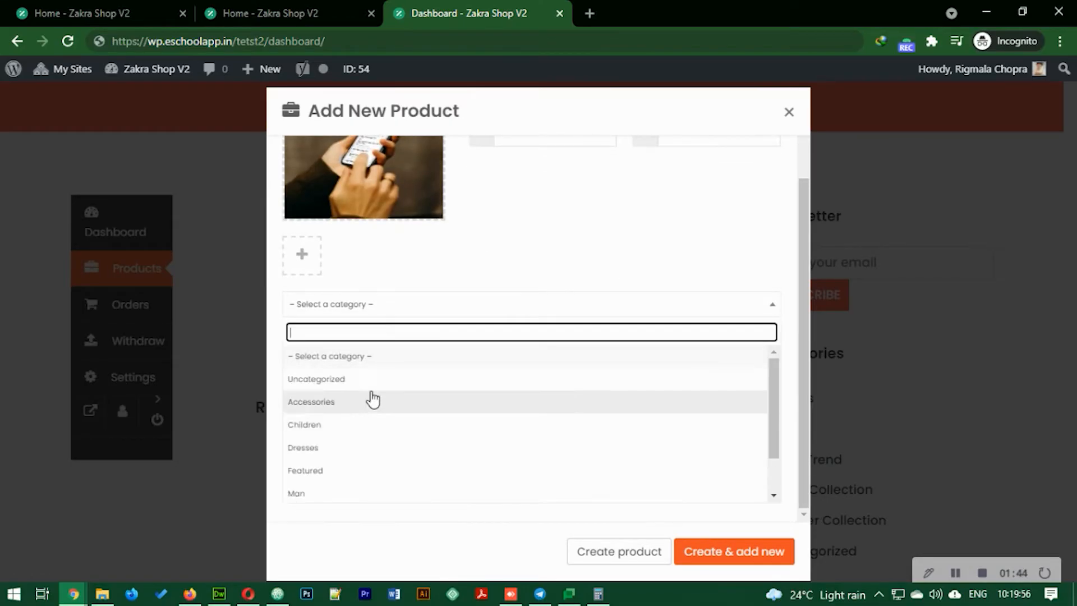
click(344, 470)
click(375, 357)
text(Mobile , Cafe)
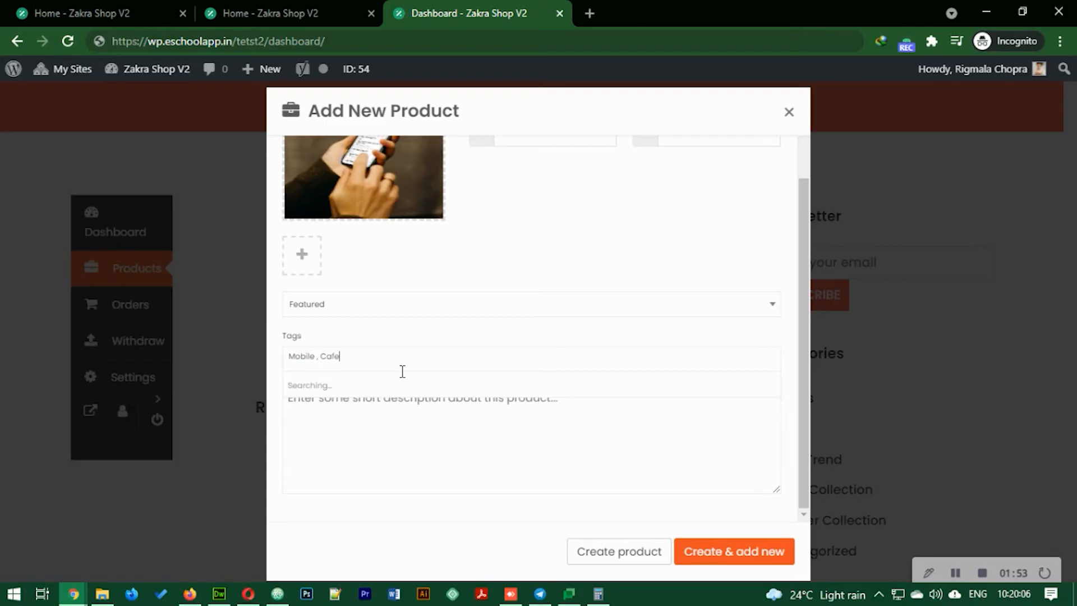
click(521, 435)
text(This )
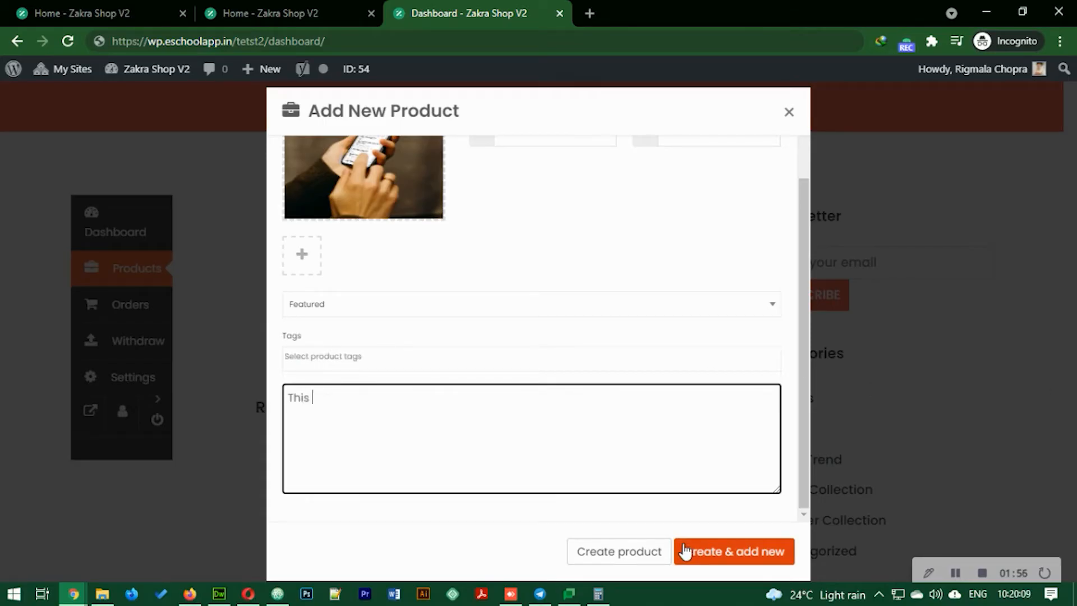
text(is a hand made product)
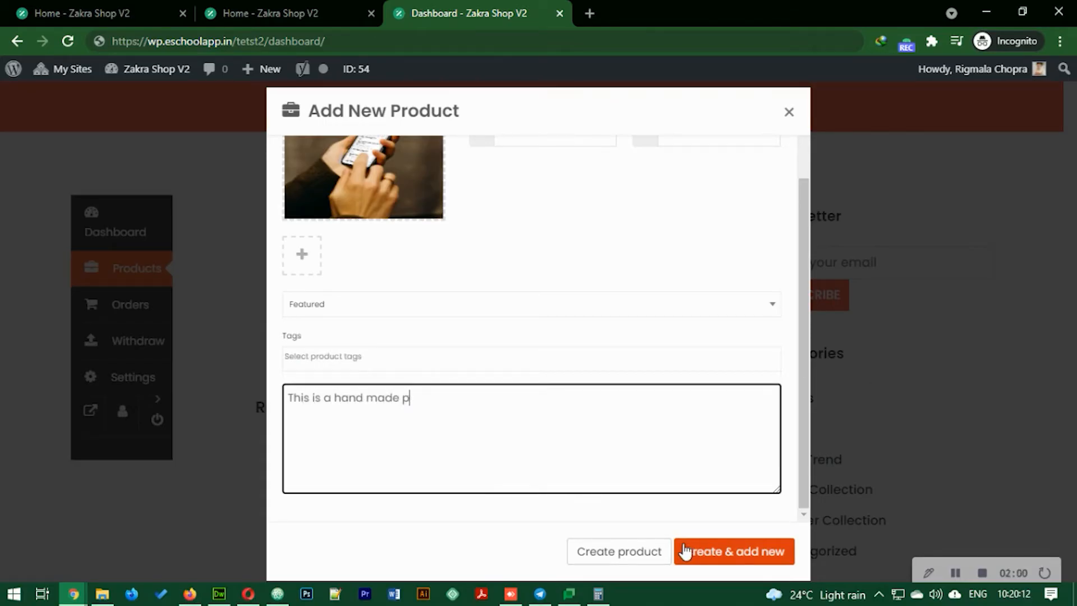
click(698, 562)
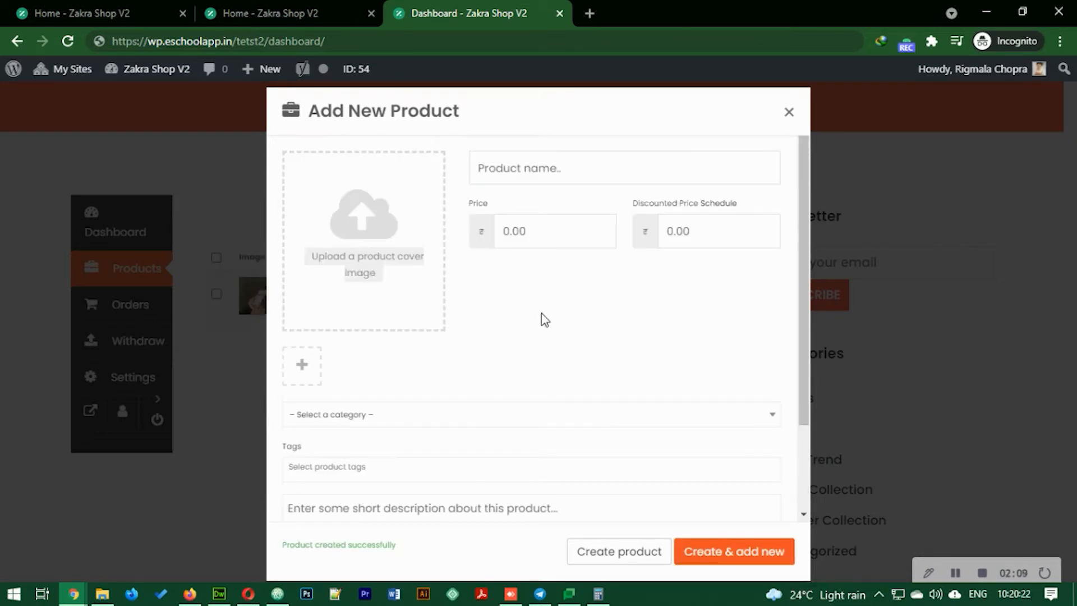
scroll(668, 322, down, 3)
- Close the product form to show CellPhone in the list, then select the site's base URL
click(789, 111)
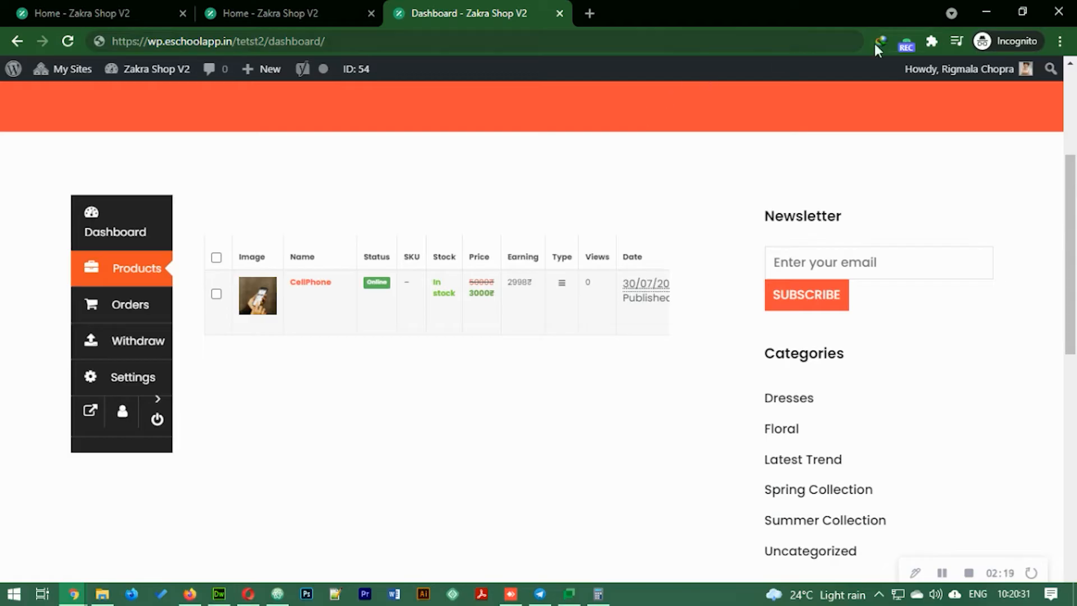
scroll(791, 346, up, 4)
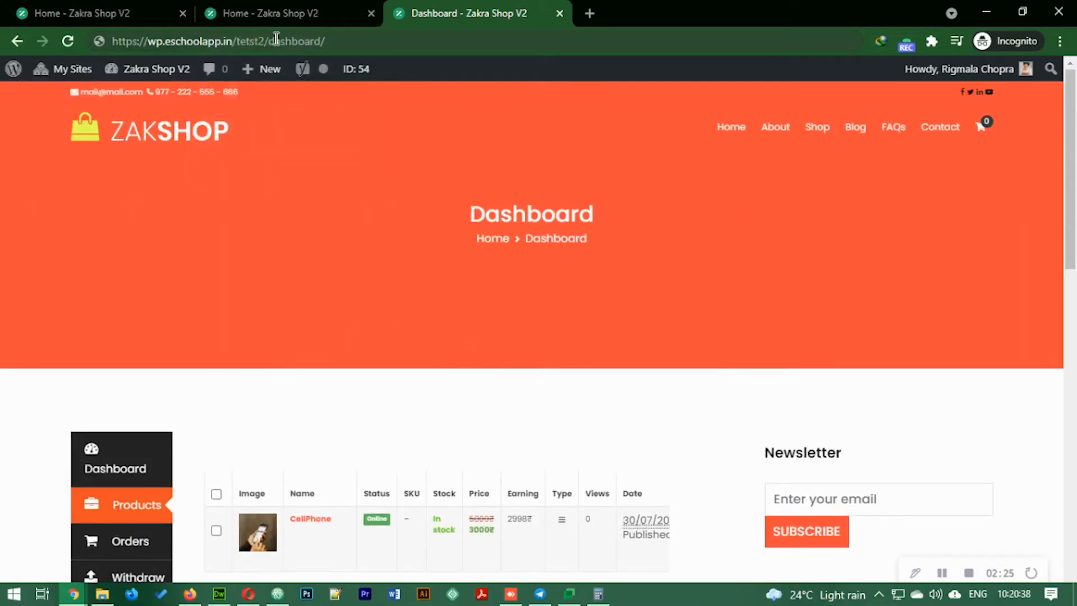
drag(263, 41, 38, 39)
- In a new private window, add the discounted CellPhone from the Shop to the cart and view its 3000 total
click(1059, 41)
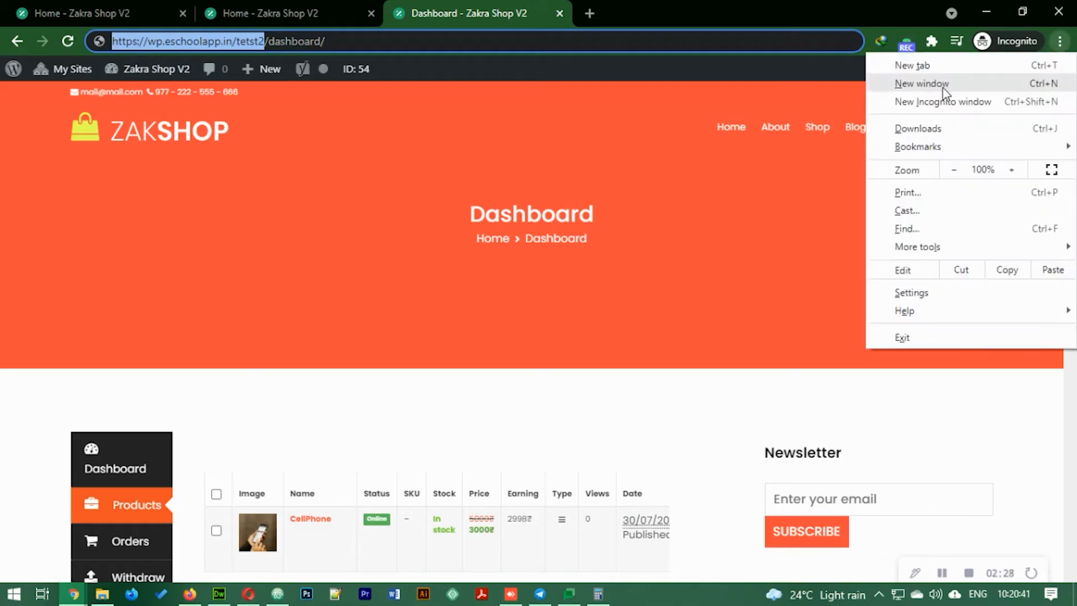
click(943, 101)
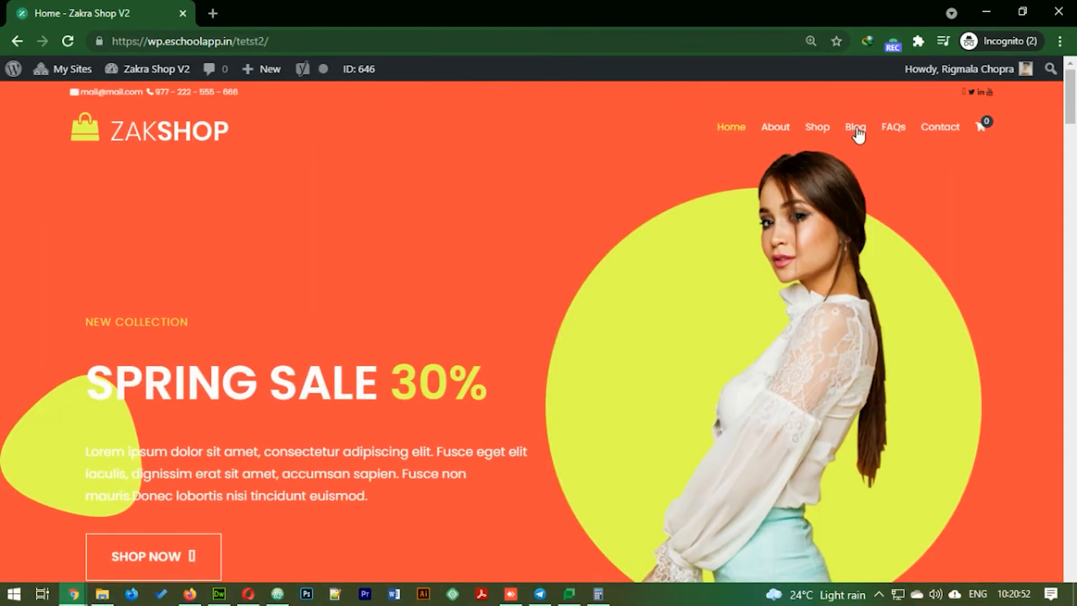
click(818, 130)
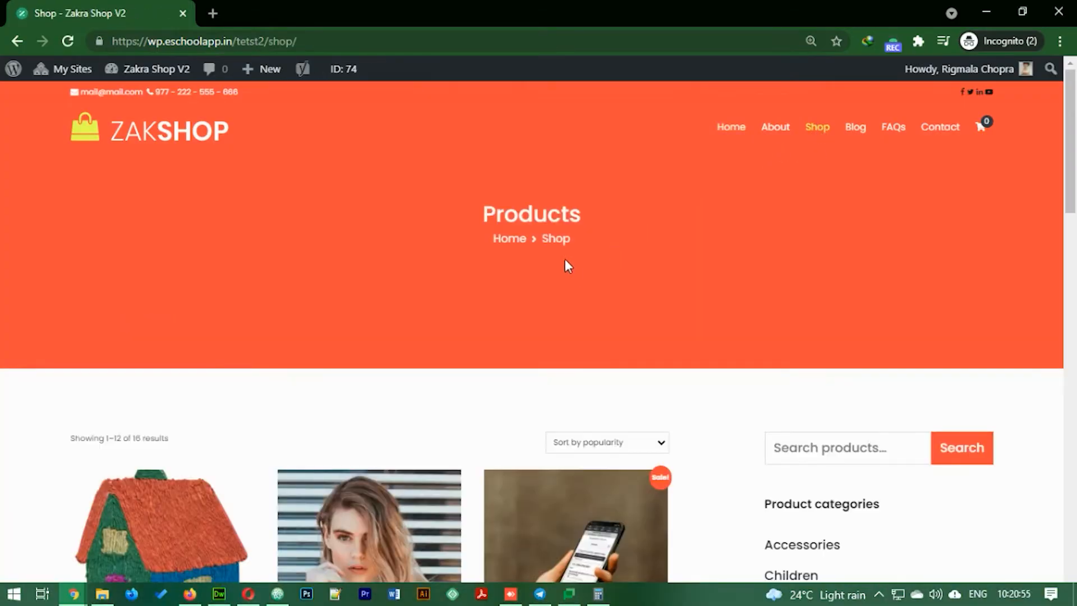
scroll(533, 380, down, 4)
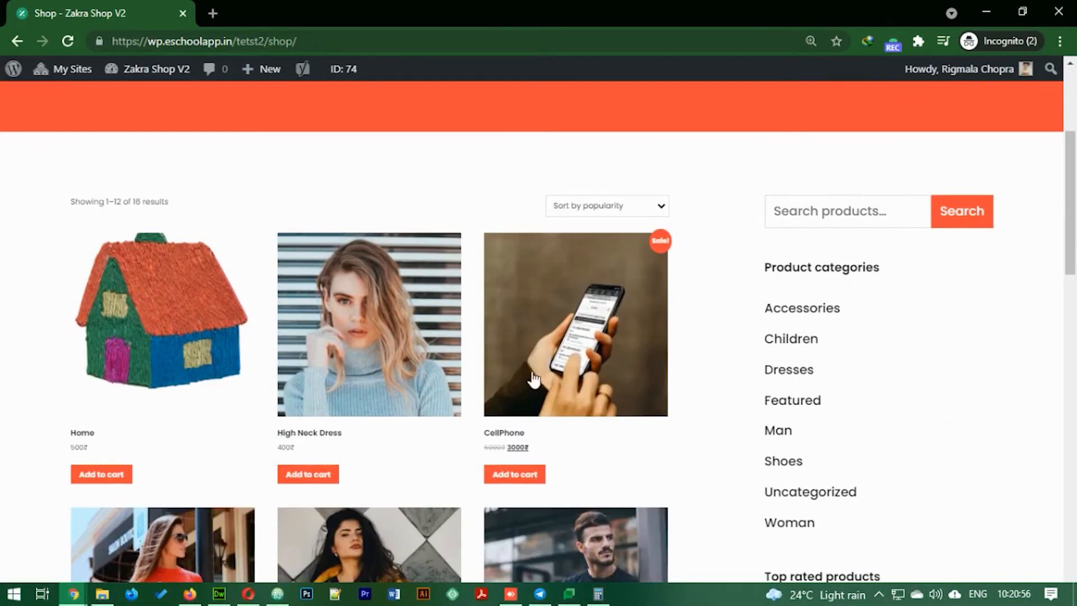
click(514, 483)
click(578, 478)
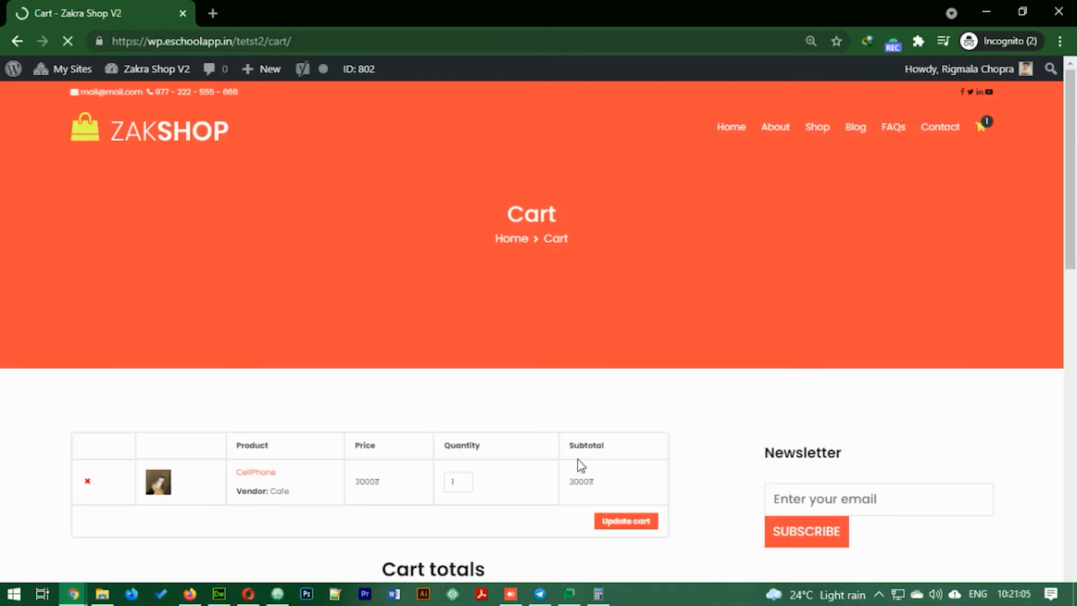
scroll(561, 281, down, 4)
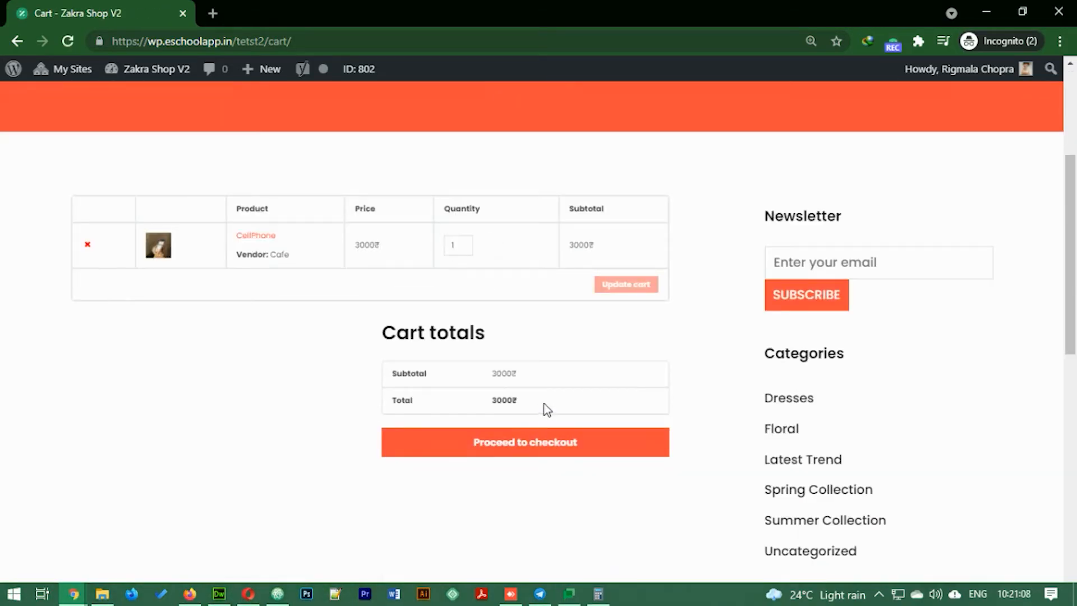
- Proceed to checkout and autofill the billing details from a saved address
click(512, 448)
scroll(555, 409, down, 4)
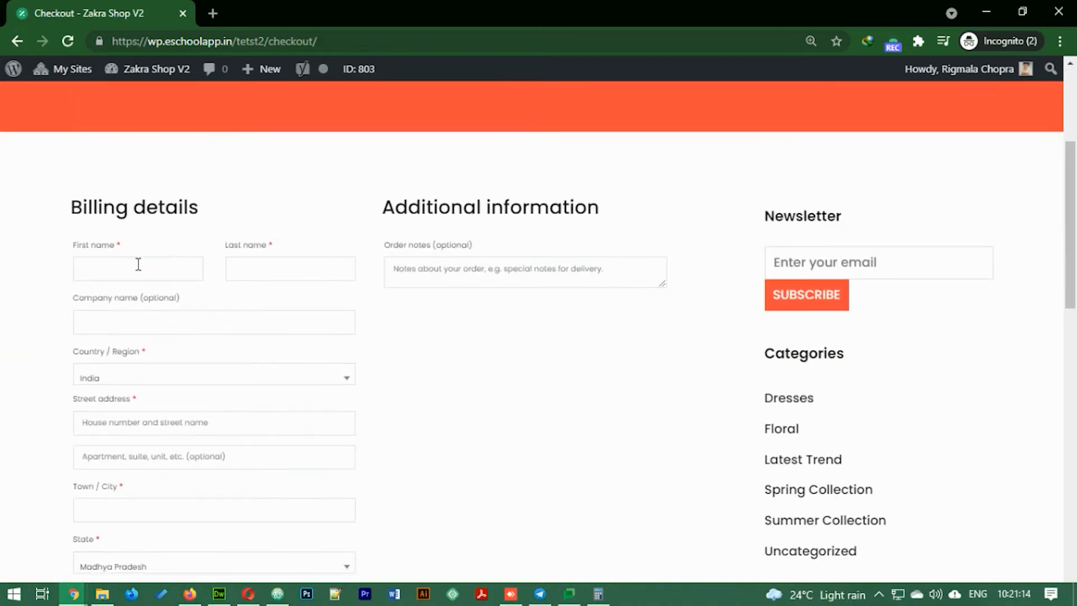
click(169, 264)
click(132, 365)
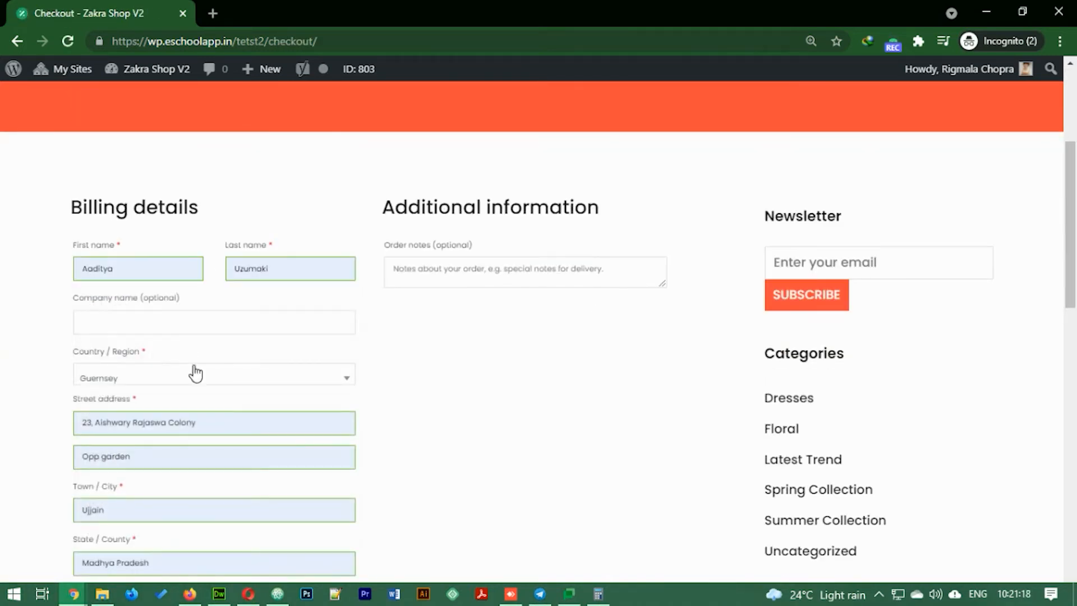
scroll(225, 373, down, 5)
scroll(224, 298, up, 1)
- Set the billing country to India and try submitting the order
click(176, 140)
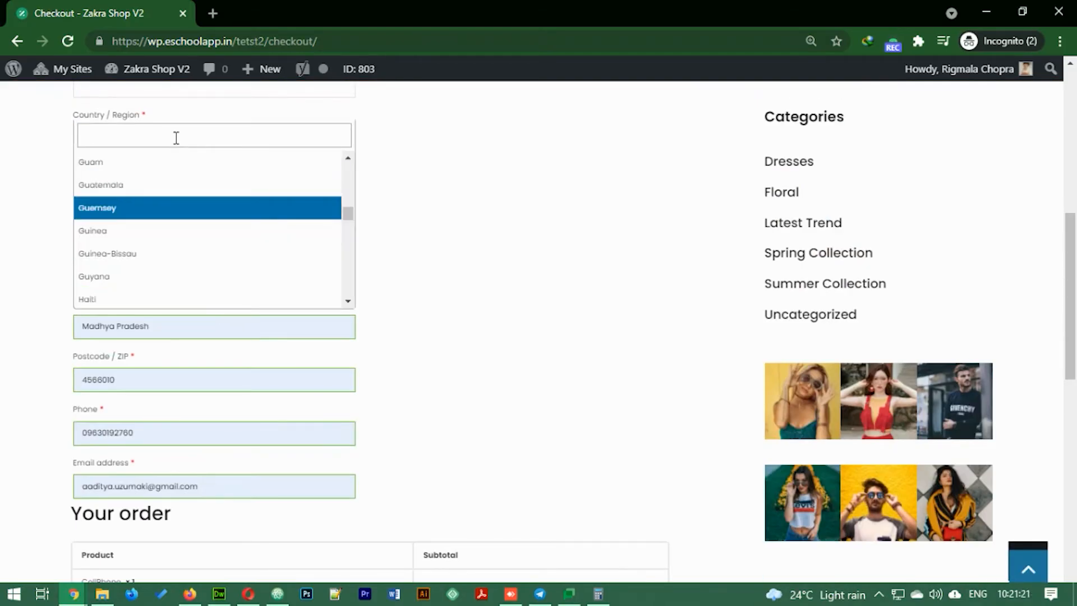
text(Ina)
key(BackSpace)
key(BackSpace)
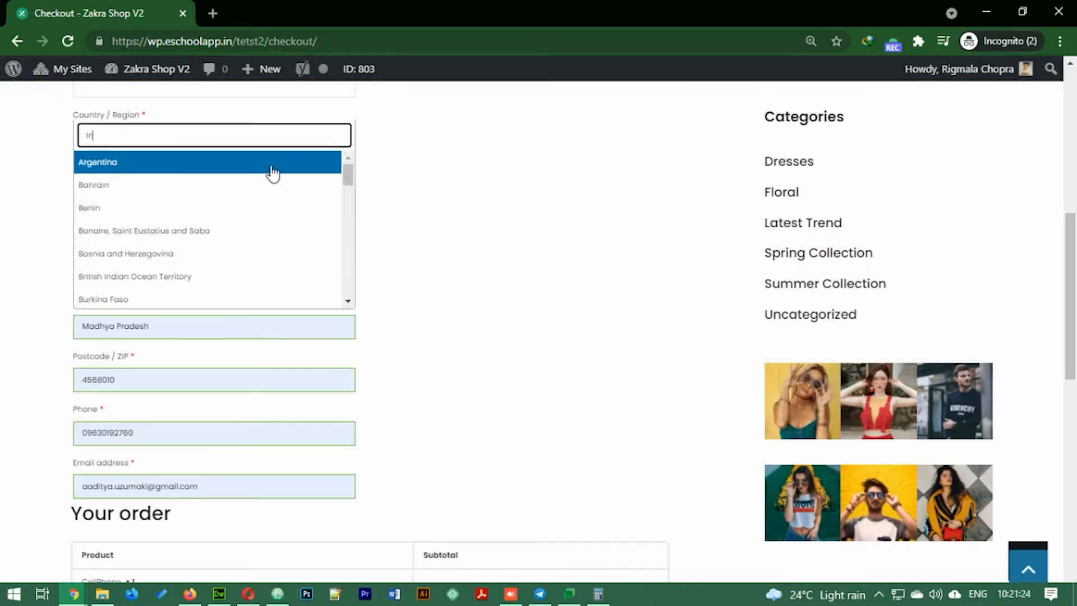
text(nd)
click(163, 185)
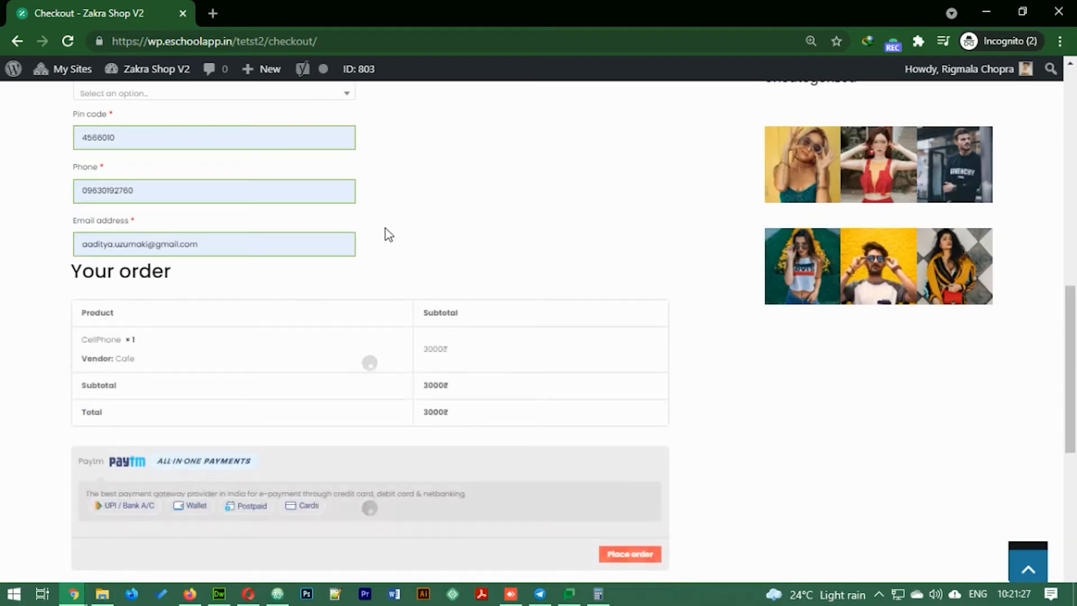
scroll(462, 242, down, 4)
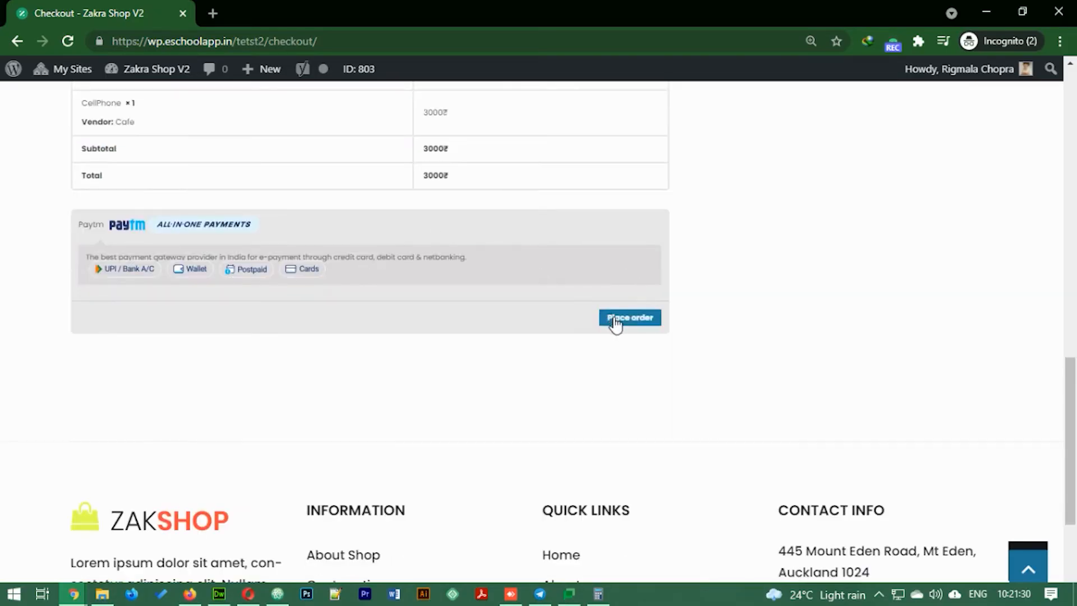
click(616, 319)
scroll(275, 230, down, 4)
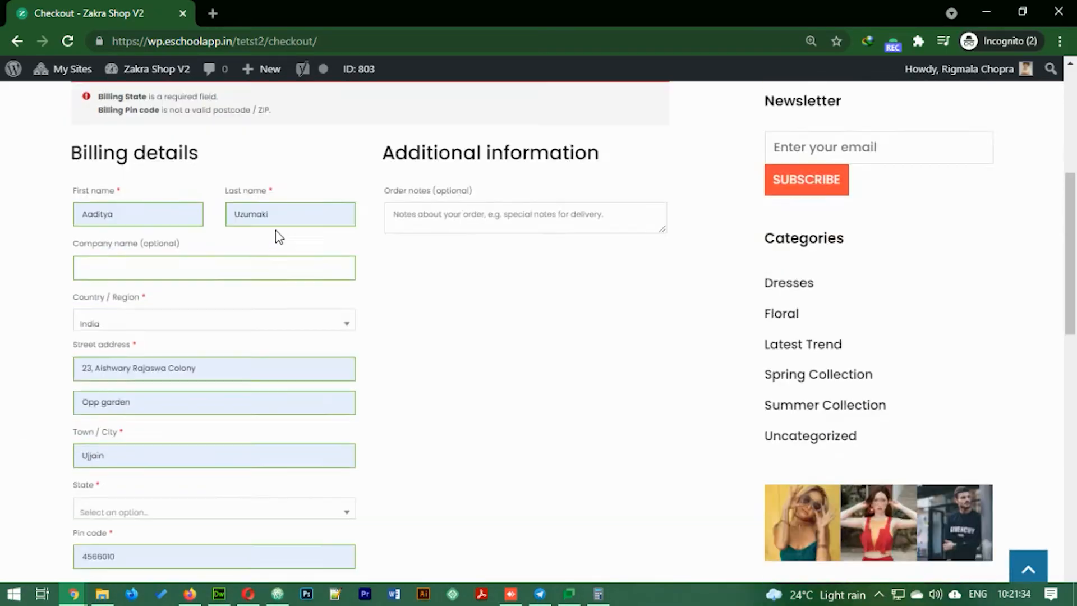
- Choose Madhya Pradesh as the billing state and resubmit the order
click(185, 328)
scroll(163, 443, down, 4)
click(159, 435)
scroll(269, 280, down, 4)
scroll(238, 250, up, 8)
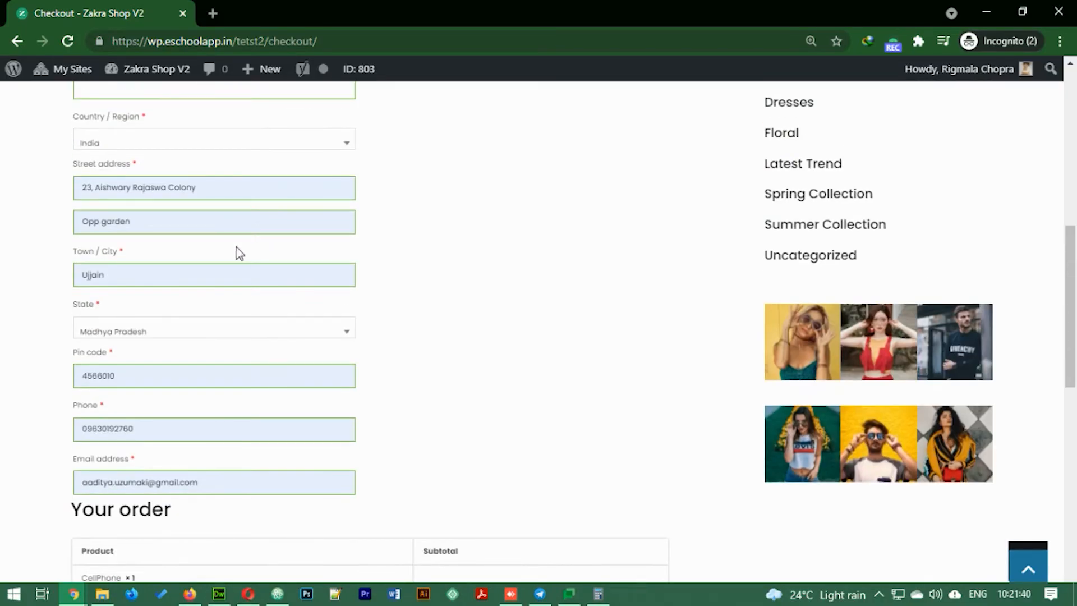
scroll(158, 333, down, 8)
click(617, 321)
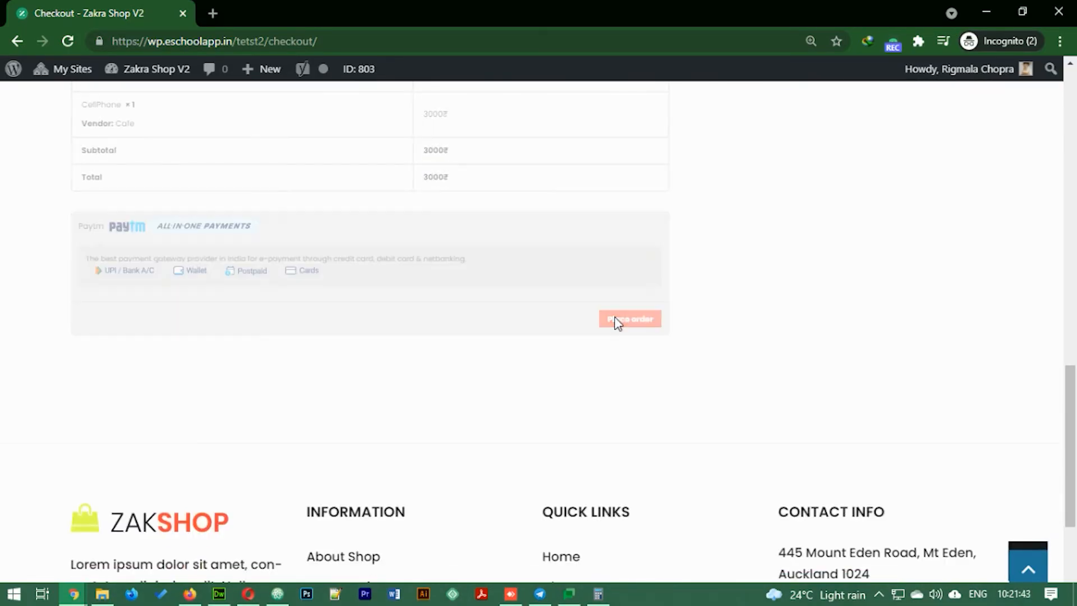
scroll(264, 247, down, 4)
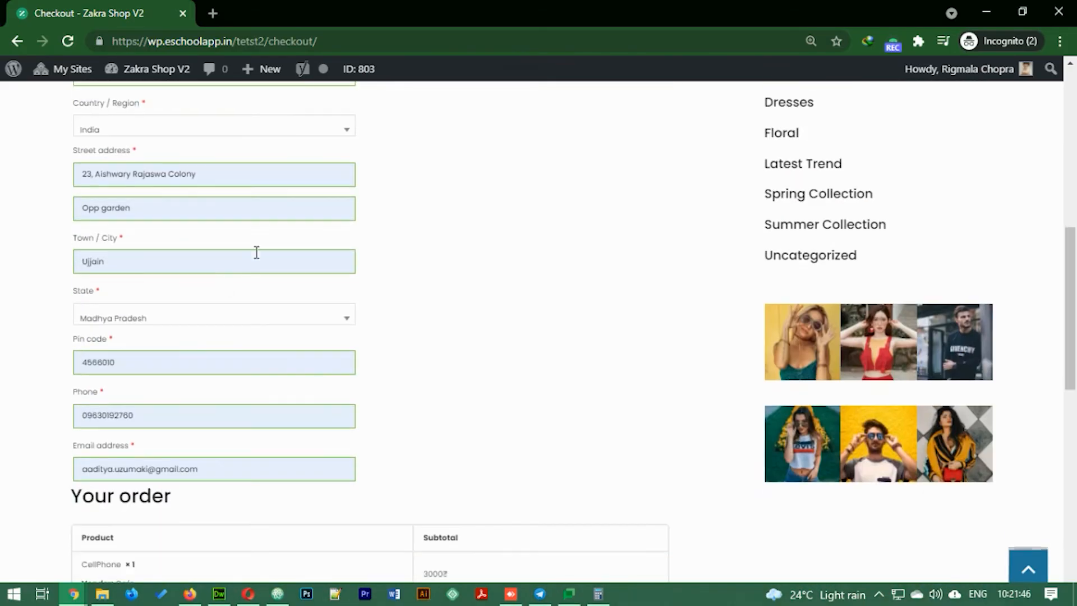
- Correct the pin code to end in 6010, place order 855, and return to the vendor dashboard
click(132, 362)
key(BackSpace)
scroll(269, 292, down, 4)
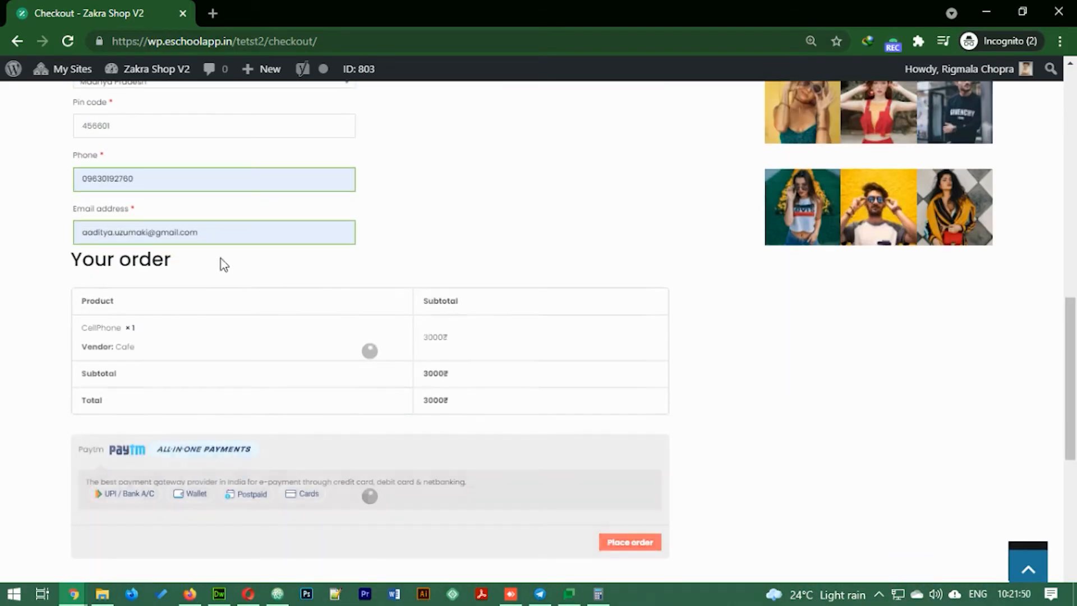
key(BackSpace)
key(BackSpace)
key(BackSpace)
key(BackSpace)
text(6010)
click(787, 519)
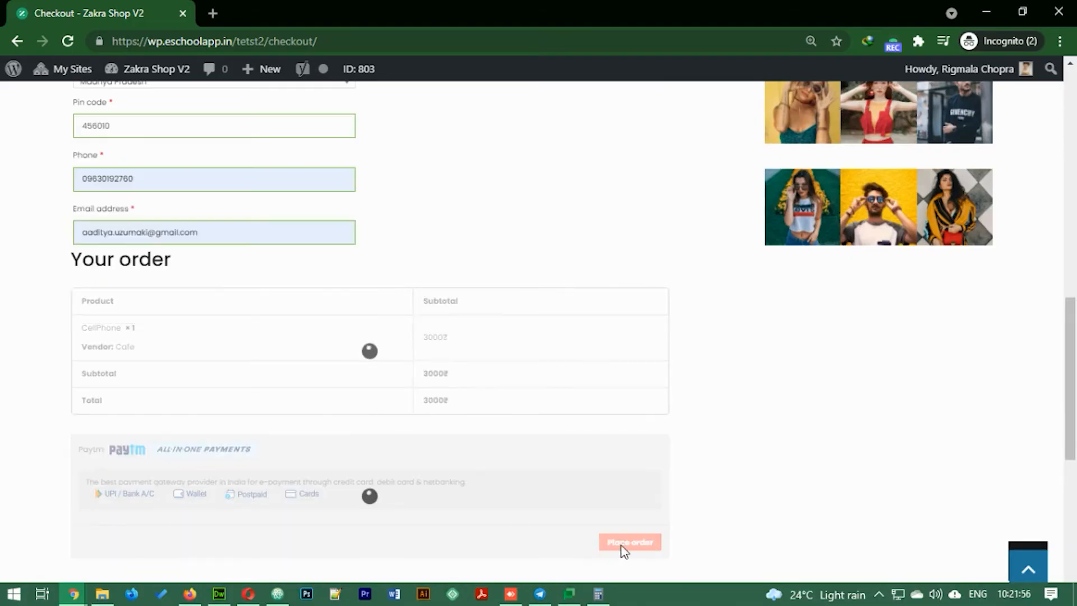
click(624, 543)
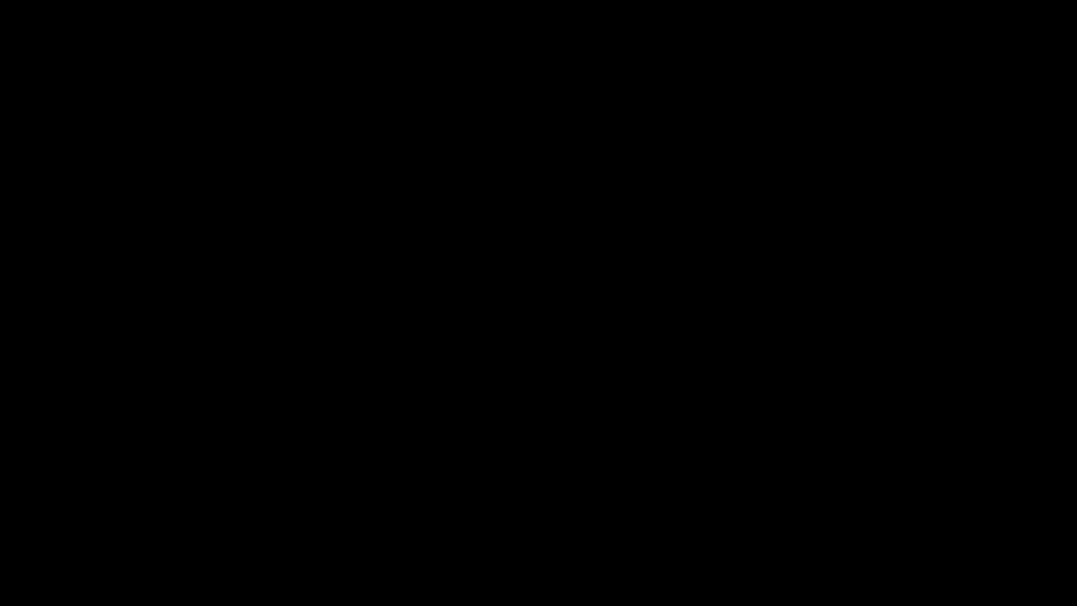
key(alt+Tab)
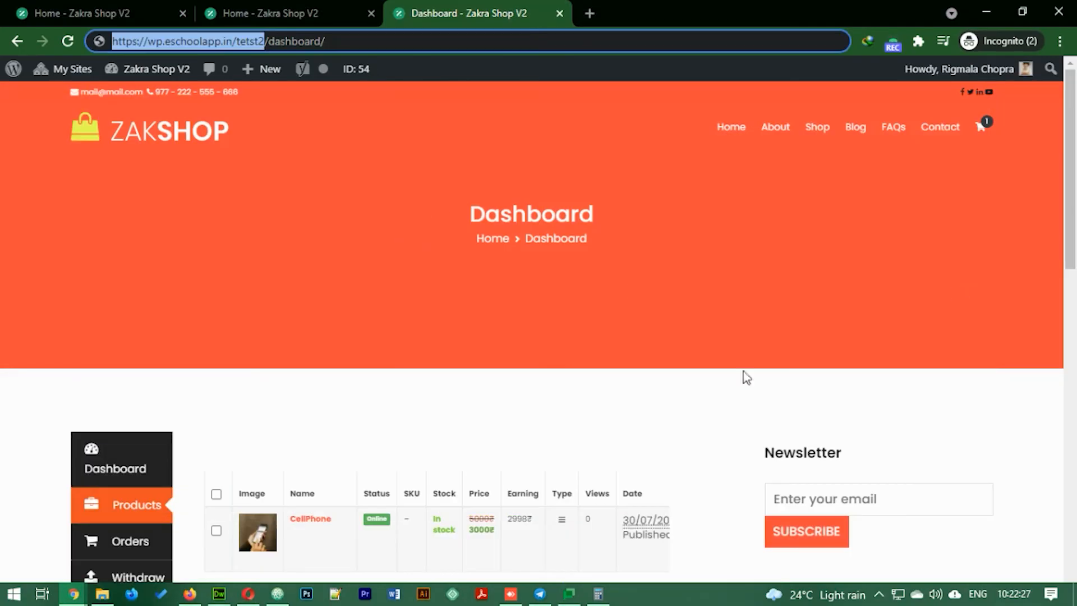
- In the vendor's Orders list, bulk-change order 855's status to Completed
click(126, 540)
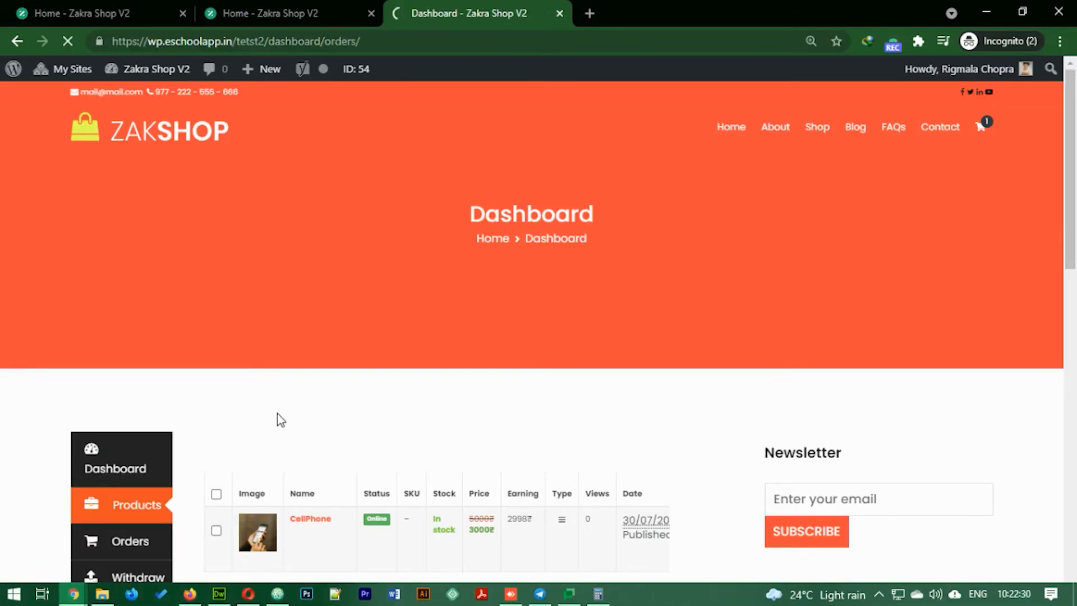
scroll(529, 366, down, 3)
click(205, 394)
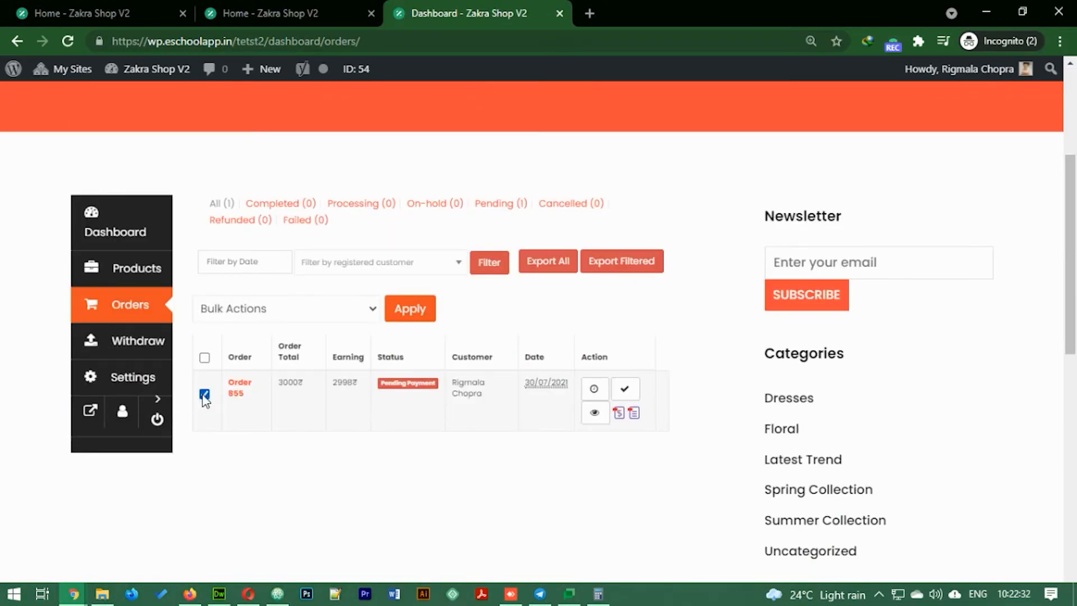
click(341, 306)
click(262, 382)
click(419, 312)
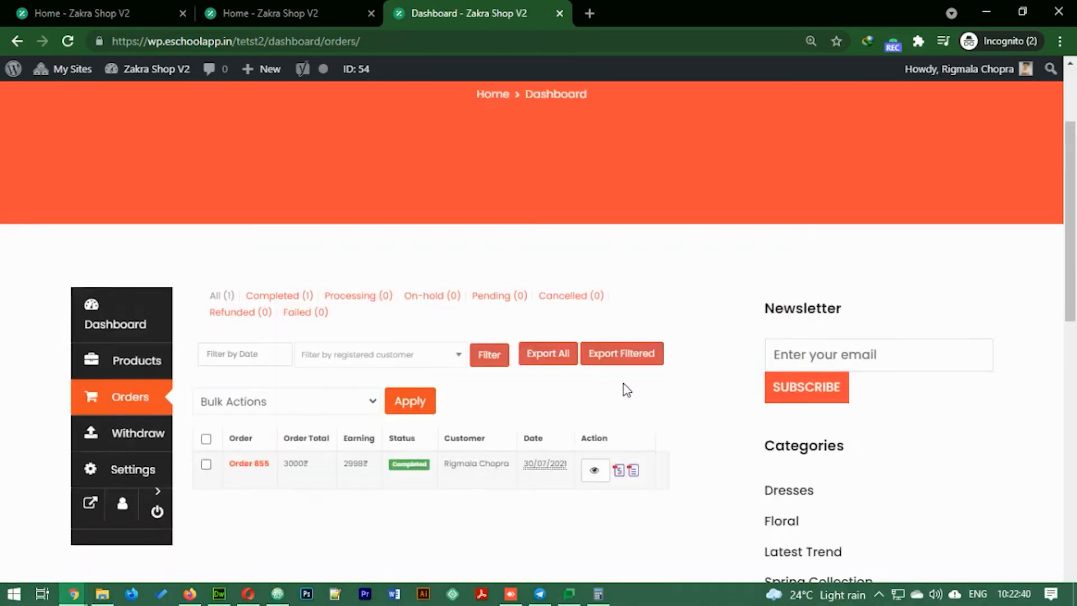
scroll(627, 389, down, 2)
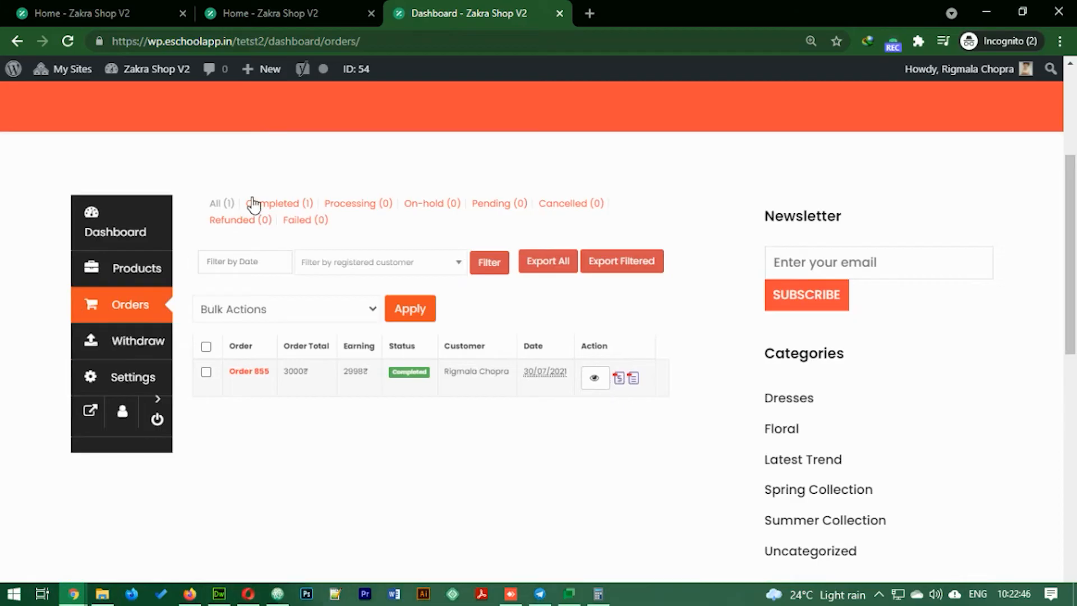
- Download order 855's PDF invoice (invoice-5.pdf) from the Action column and open it
click(206, 371)
click(286, 310)
click(618, 378)
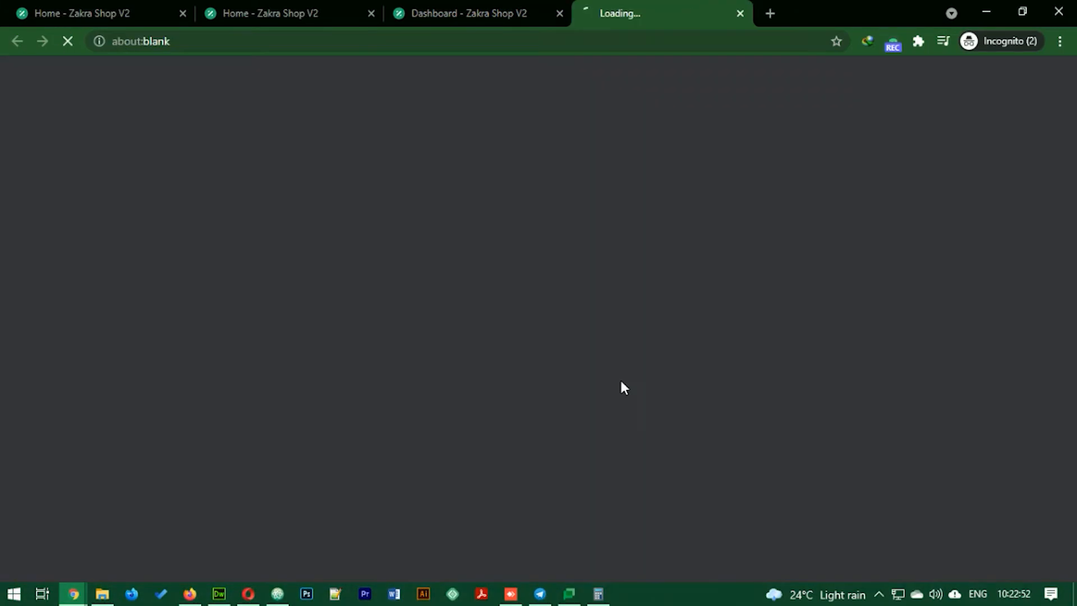
click(492, 5)
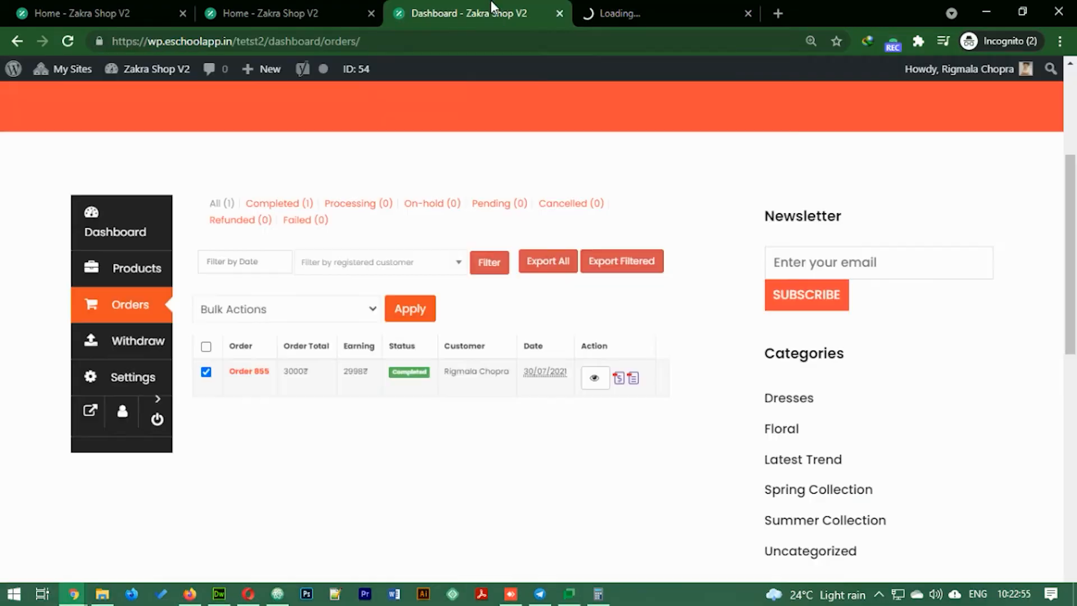
click(632, 375)
click(436, 7)
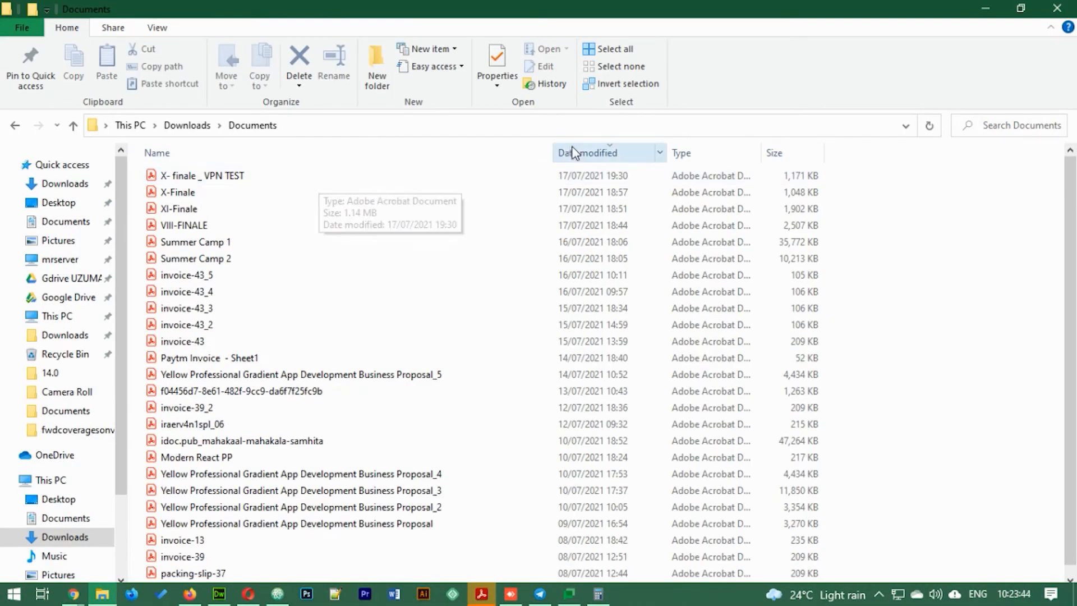
key(alt+Tab)
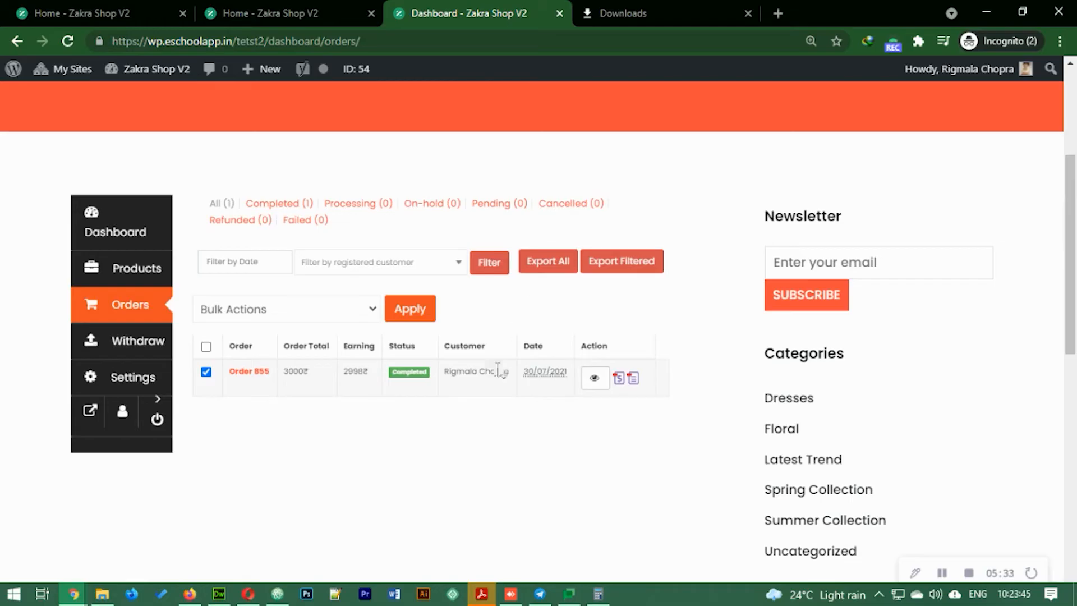
click(620, 380)
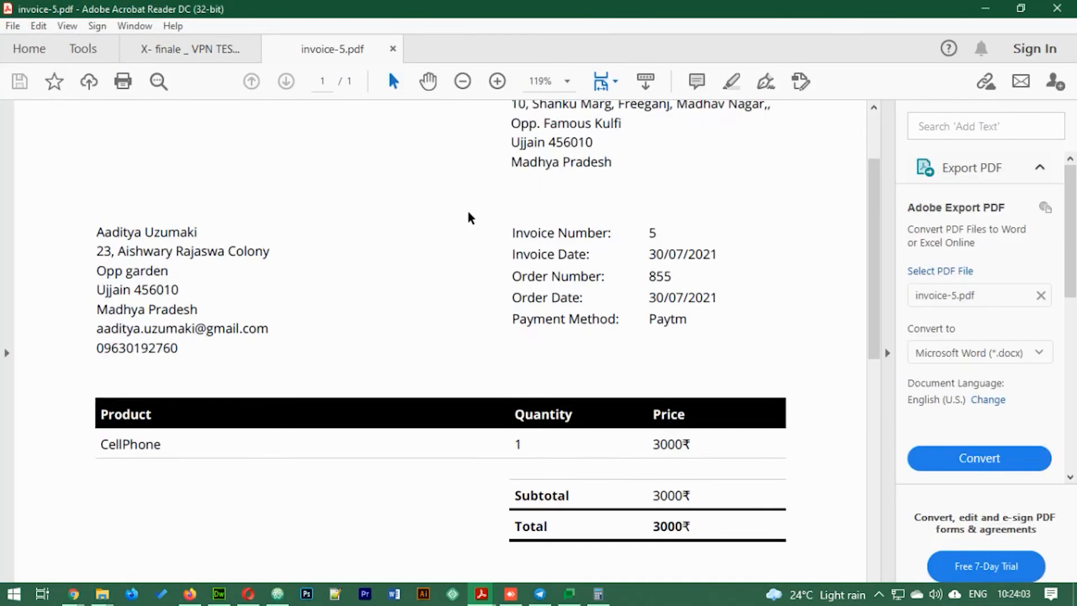
- Review the CellPhone invoice at 3000₹, then close it
scroll(523, 337, down, 4)
scroll(662, 381, up, 6)
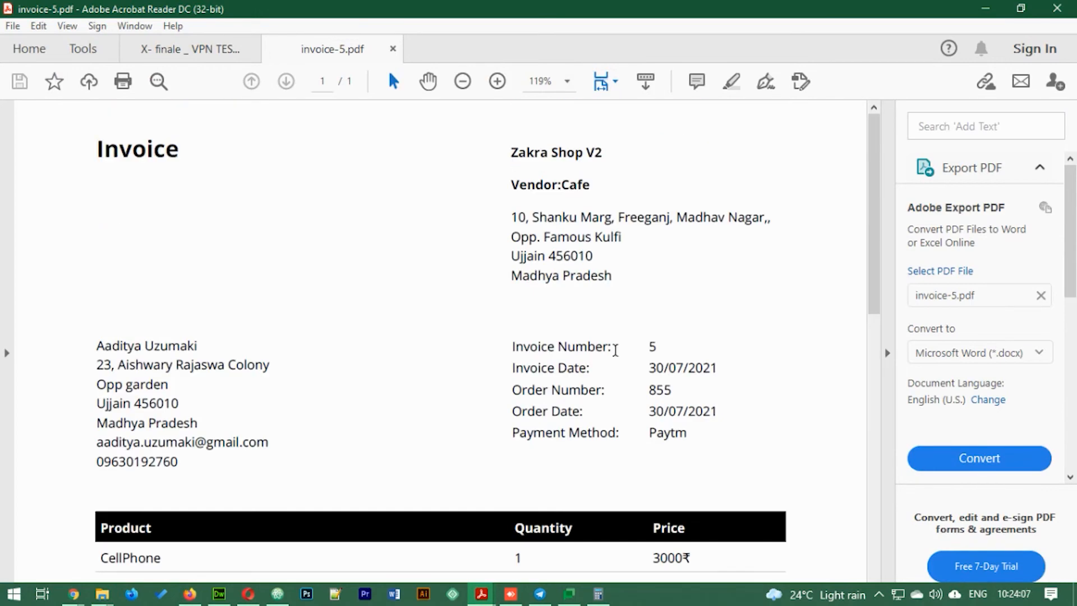
click(394, 53)
key(alt+Tab)
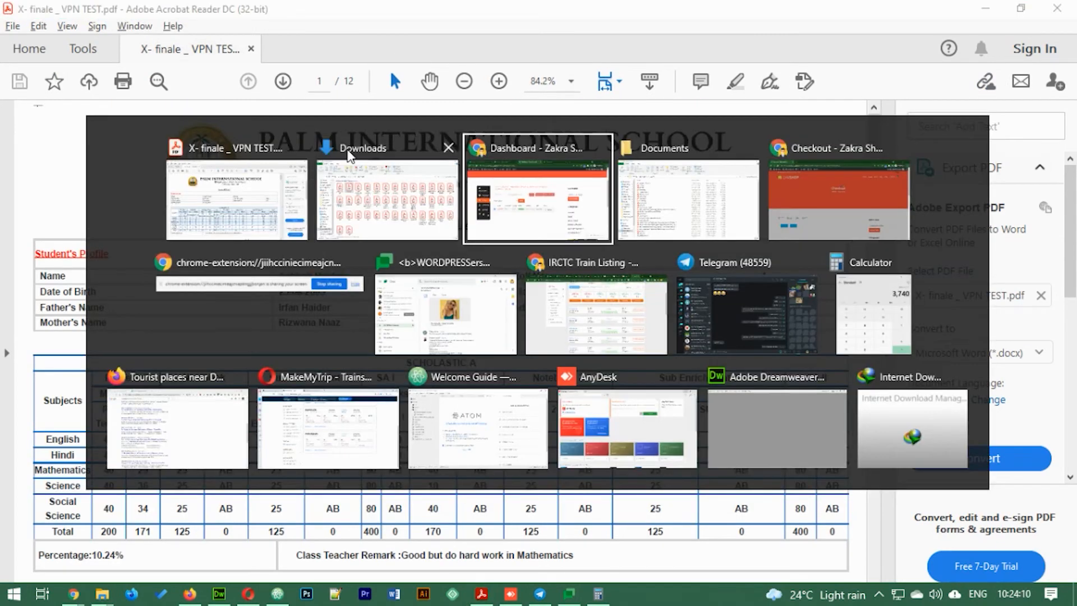
key(alt+Tab)
key(alt+Tab)
- Open packing-slip-855.pdf from Downloads, dismiss the reading-order prompt, and return to the vendor Orders page
double_click(189, 208)
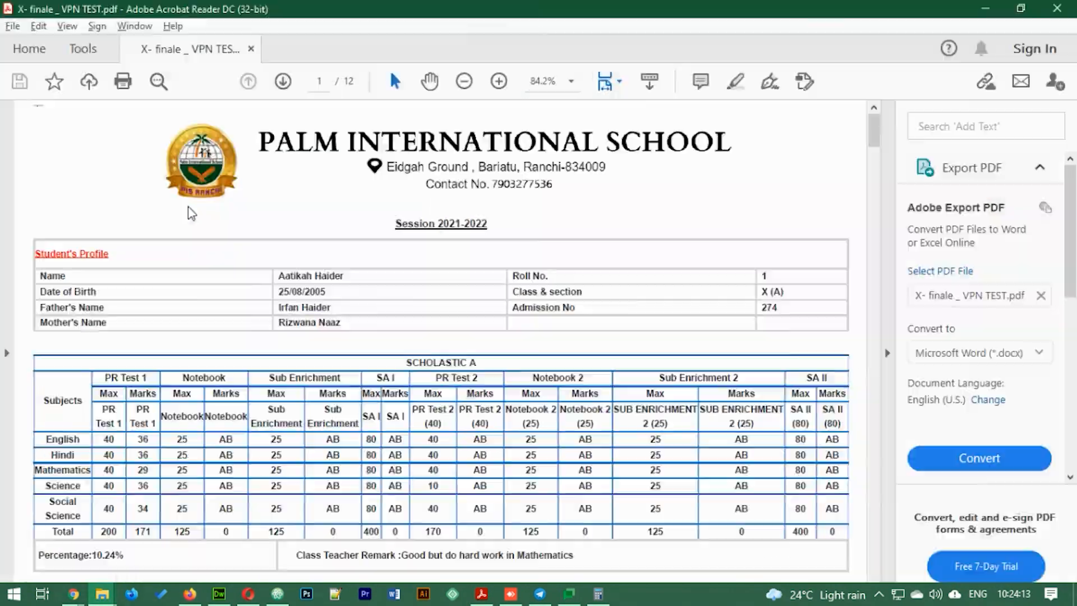
click(724, 128)
scroll(589, 281, down, 4)
scroll(229, 293, up, 4)
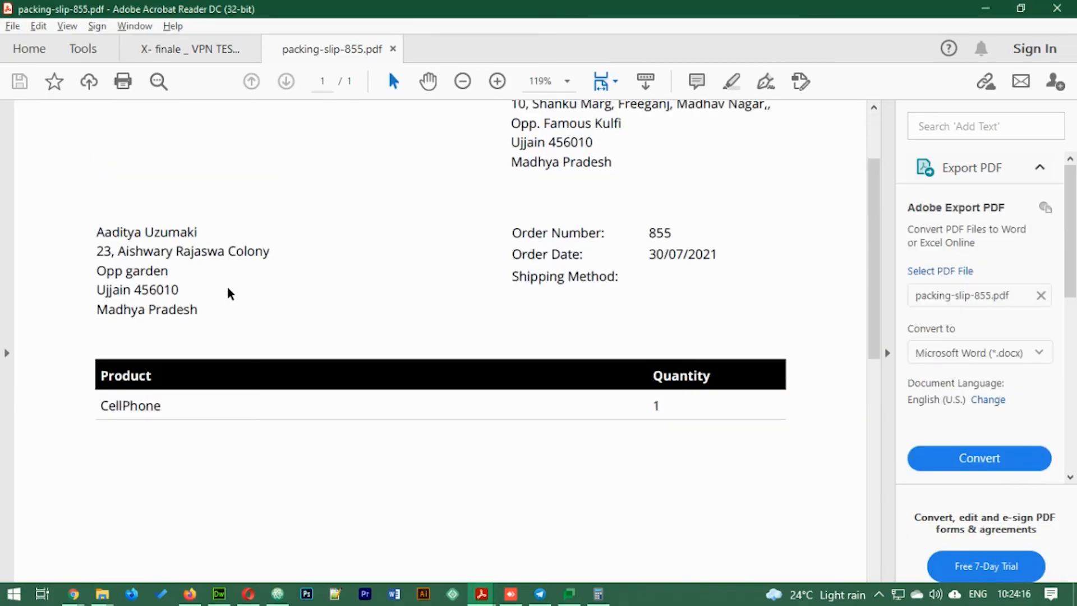
key(alt+Tab)
scroll(512, 329, down, 3)
scroll(627, 351, up, 3)
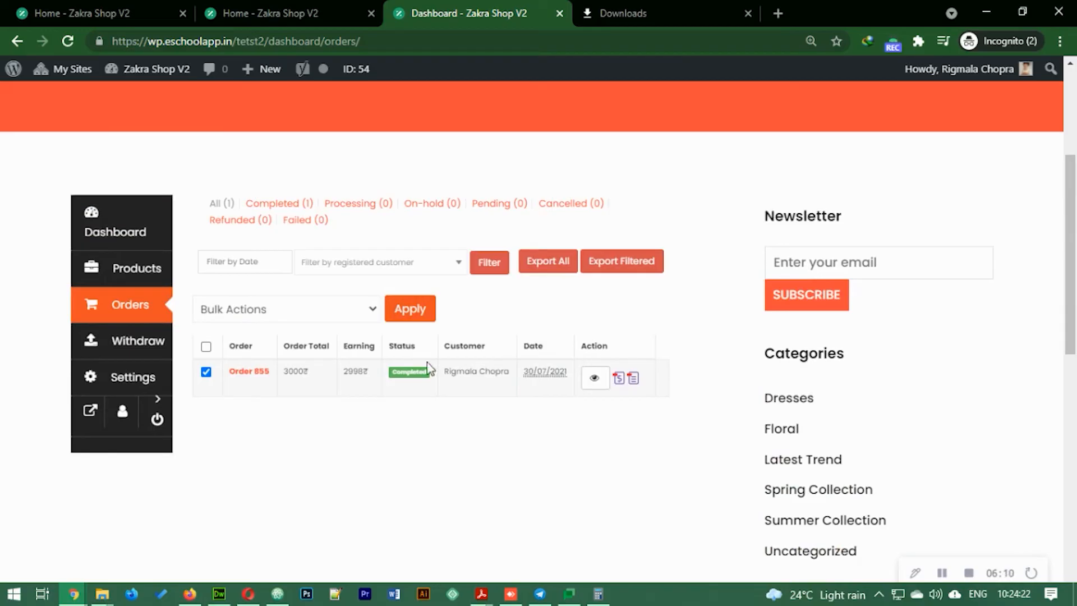
- Submit a 1000₹ withdrawal request paid via Bank Transfer from the Withdraw page
click(123, 345)
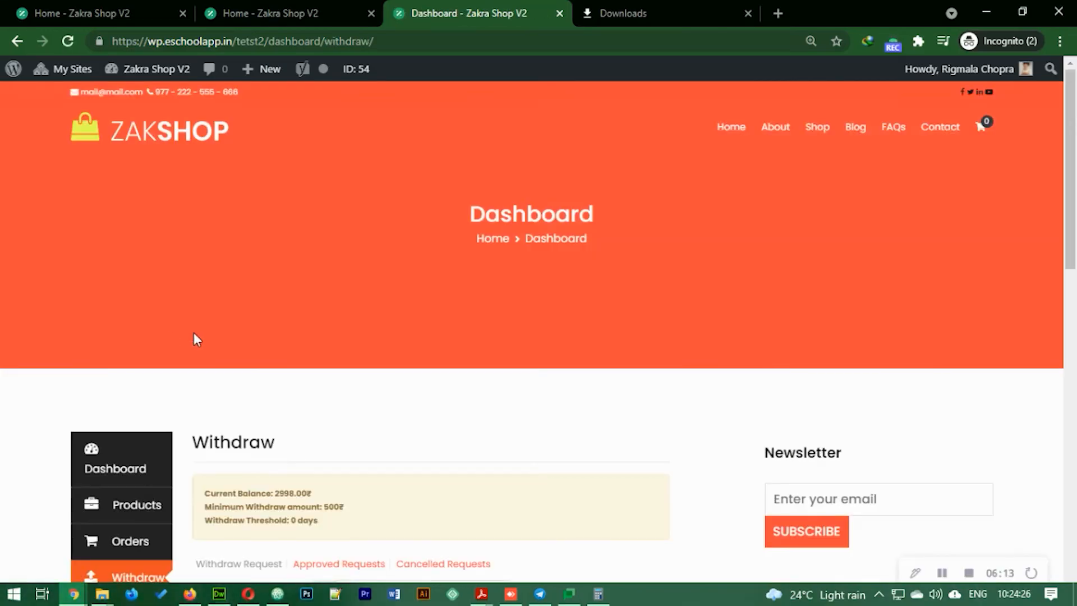
scroll(224, 348, down, 4)
click(373, 359)
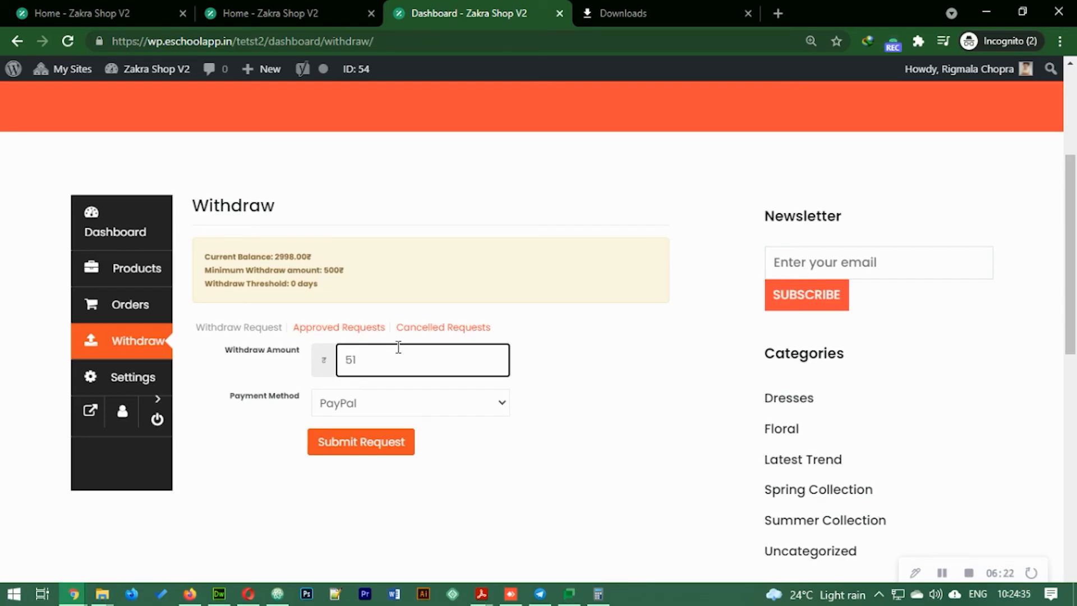
click(367, 408)
click(359, 442)
click(358, 452)
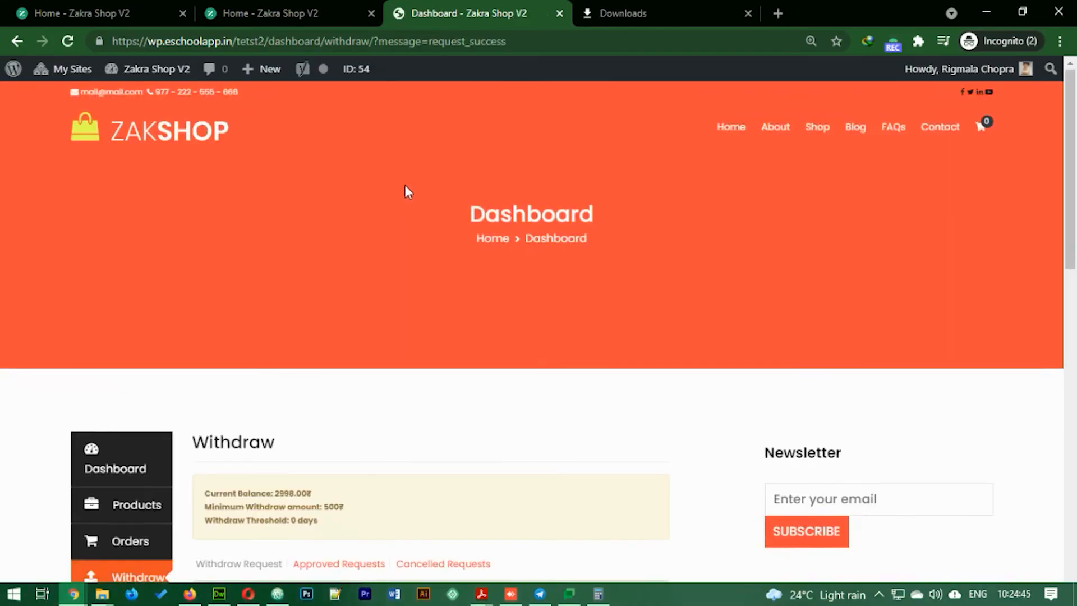
scroll(448, 263, down, 6)
scroll(461, 279, up, 3)
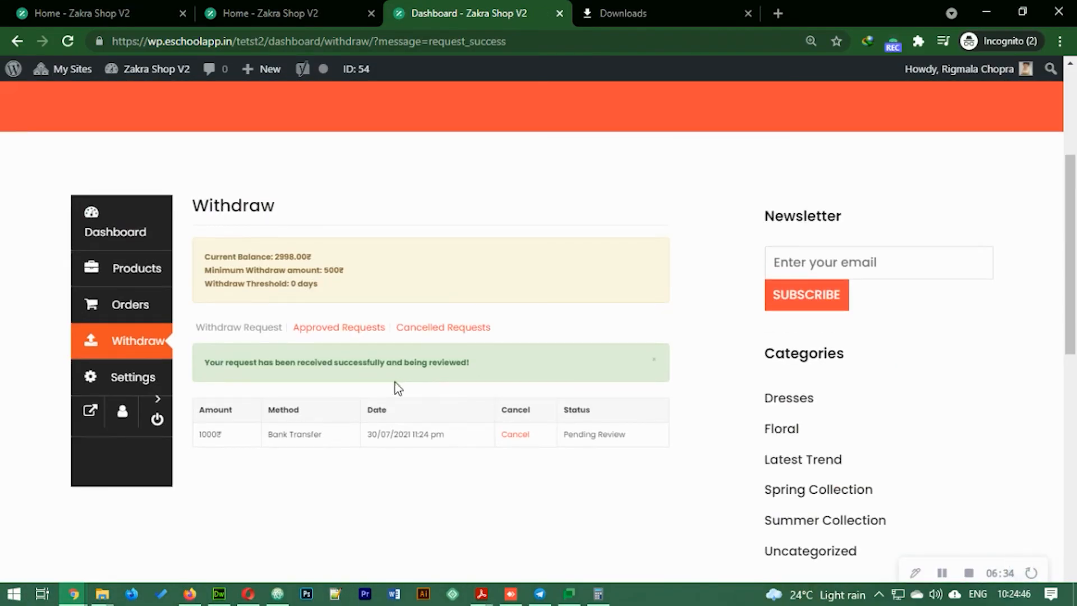
click(340, 329)
- Switch to the admin window's Products tab and reload the product list showing CellPhone at 3000₹
key(alt+Tab)
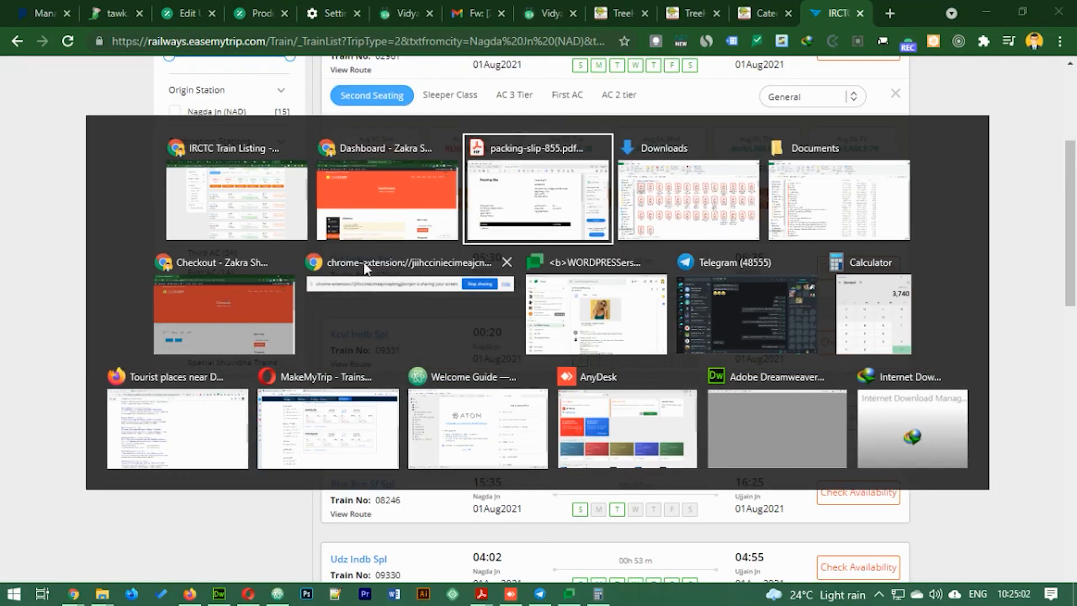
click(276, 203)
key(alt+Tab)
click(500, 4)
click(543, 5)
click(612, 5)
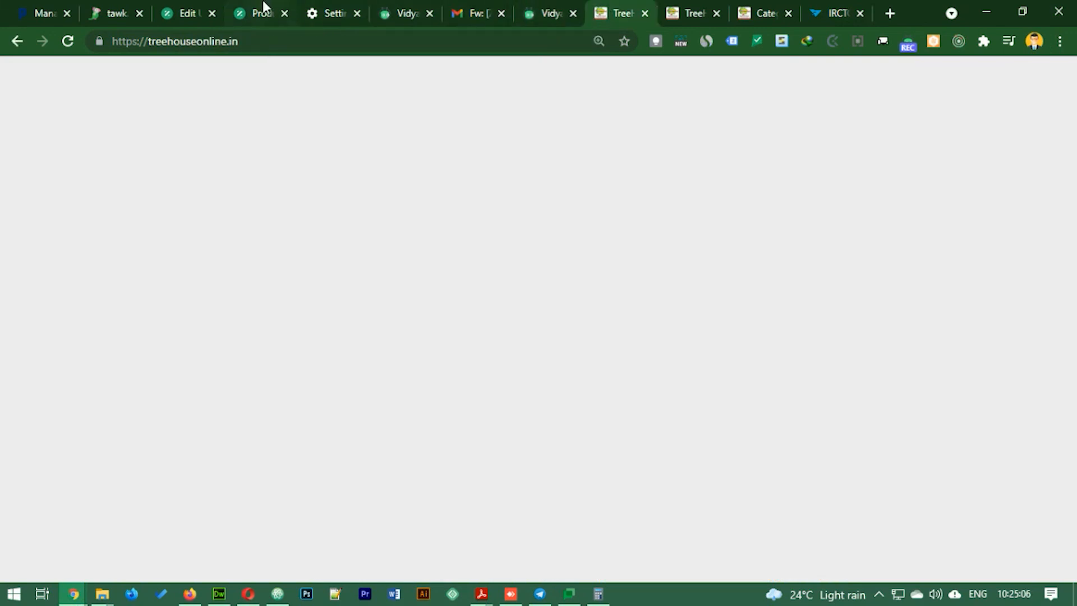
click(262, 8)
click(187, 8)
click(245, 11)
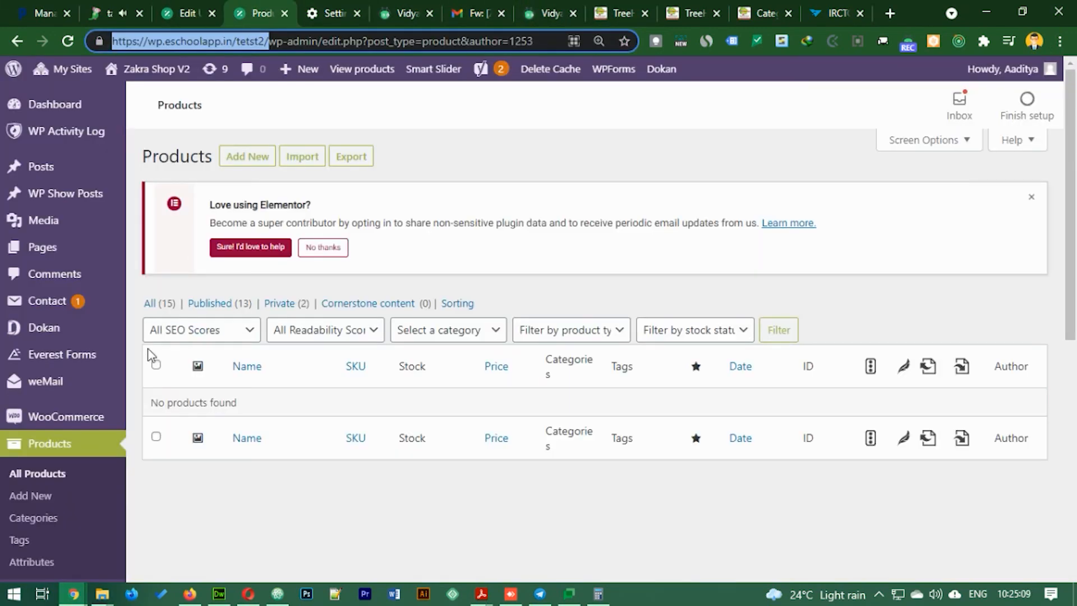
click(61, 447)
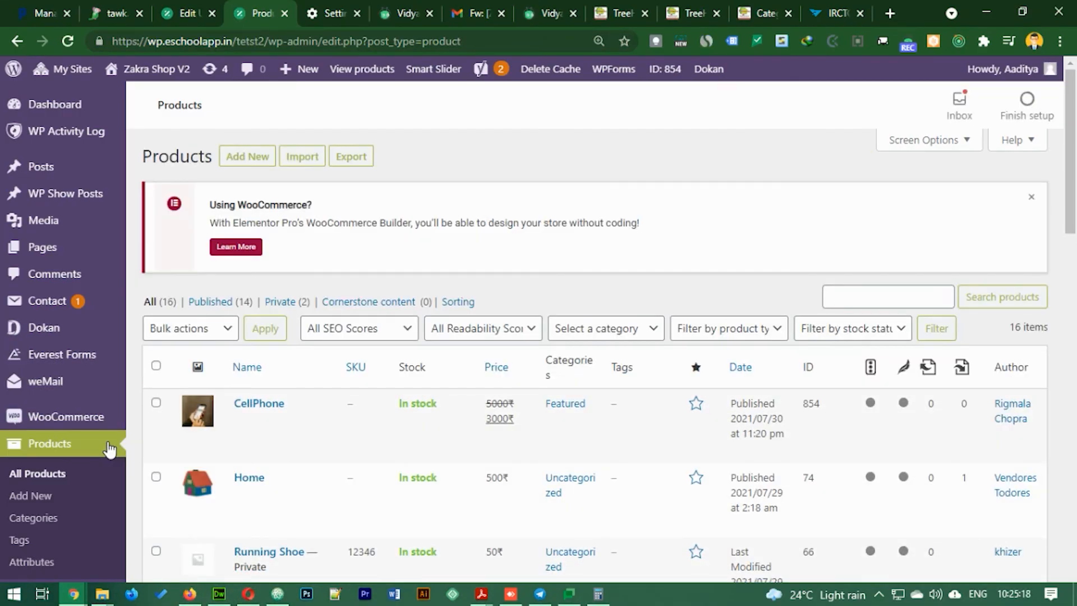
- Open the WooCommerce Orders list showing order 855 Completed at 3000₹
mouse_move(301, 415)
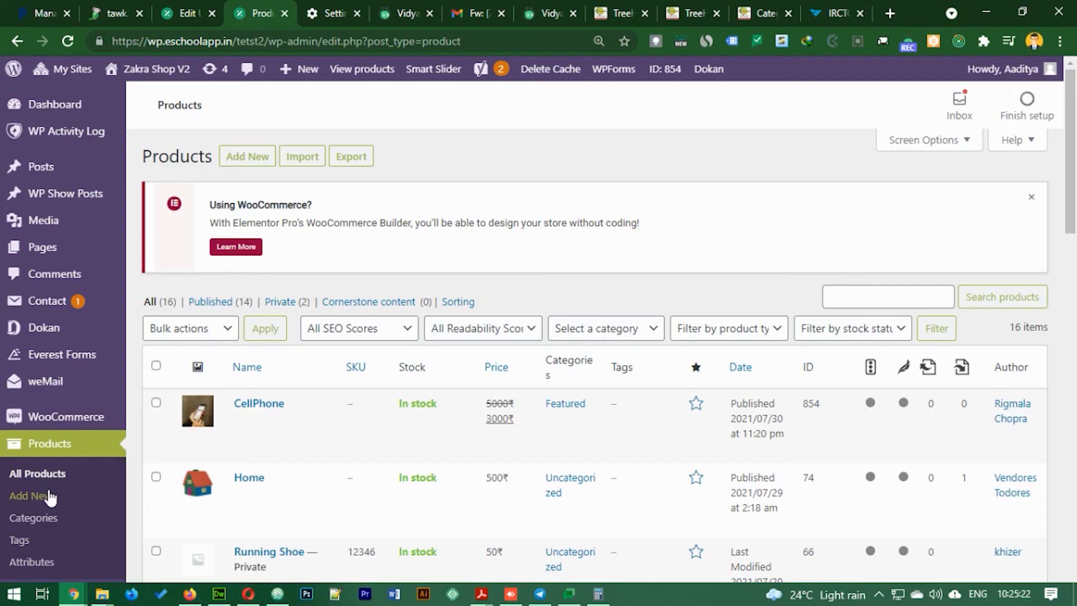
scroll(76, 399, down, 4)
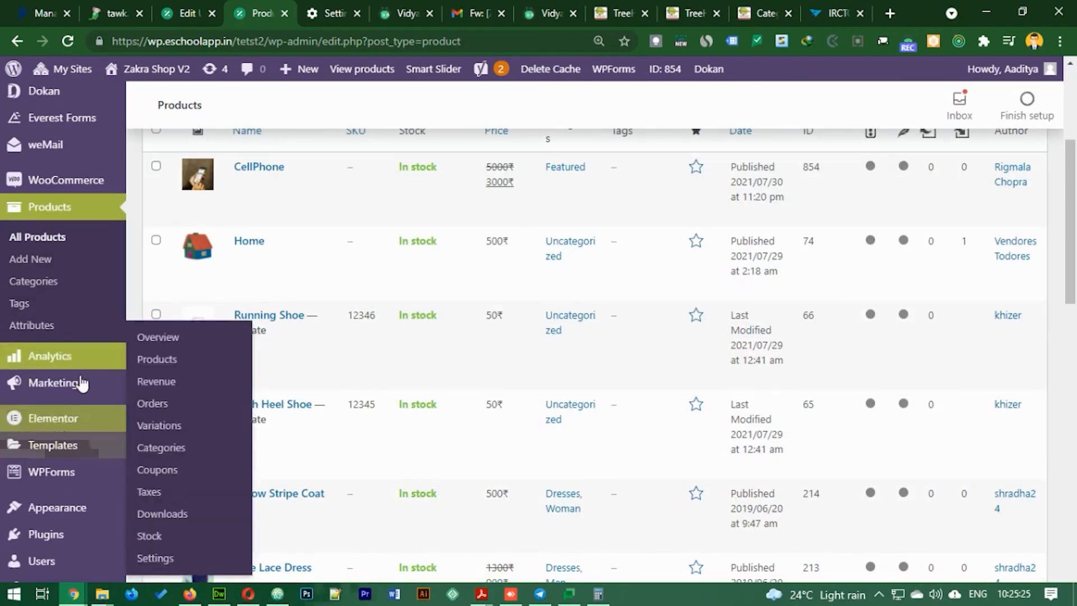
scroll(25, 224, up, 4)
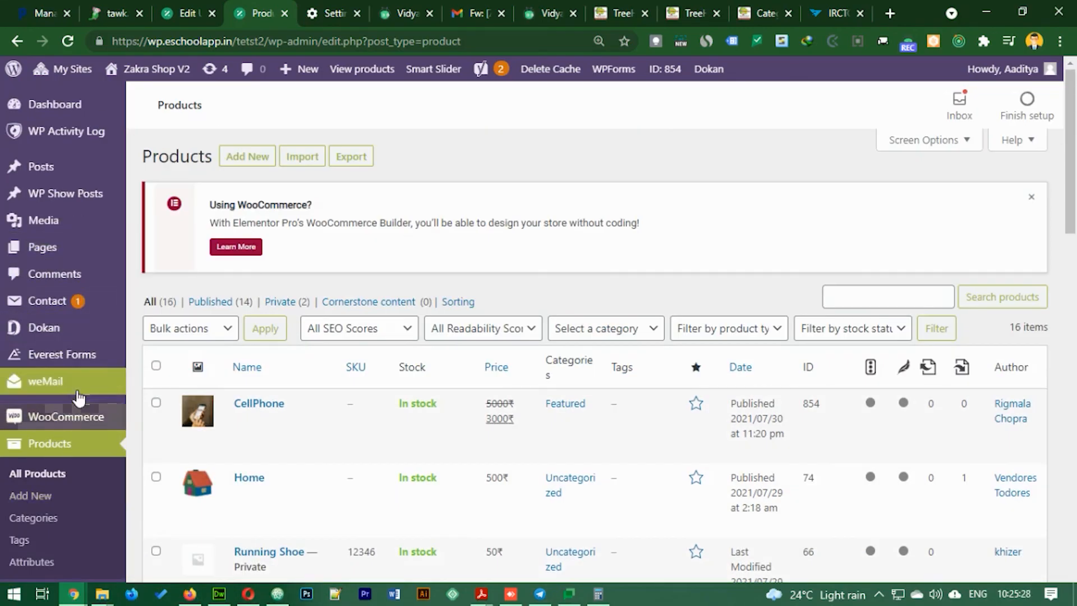
mouse_move(107, 418)
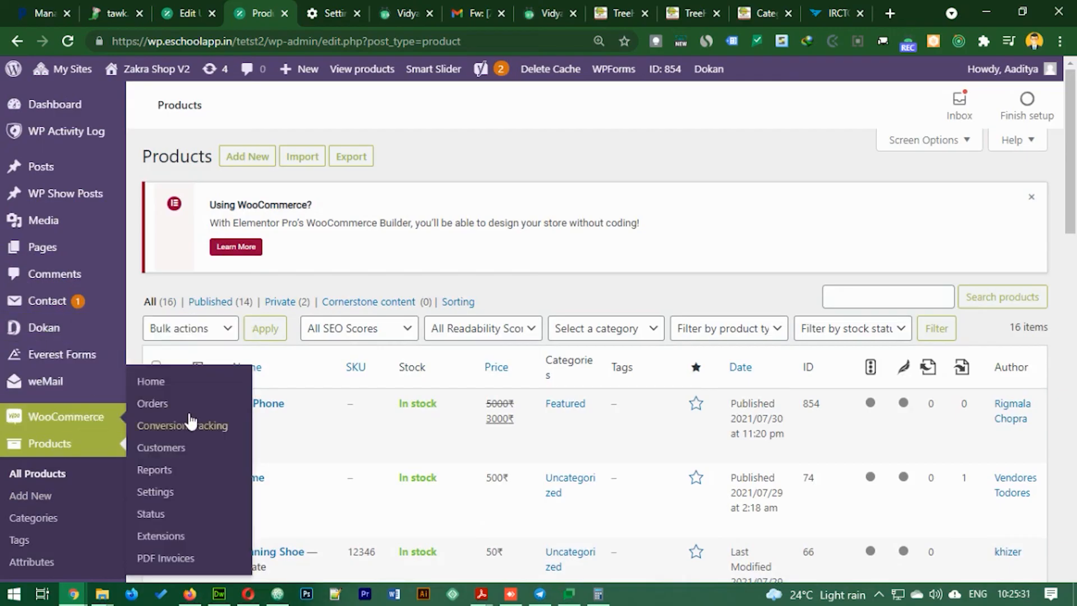
click(192, 404)
mouse_move(55, 337)
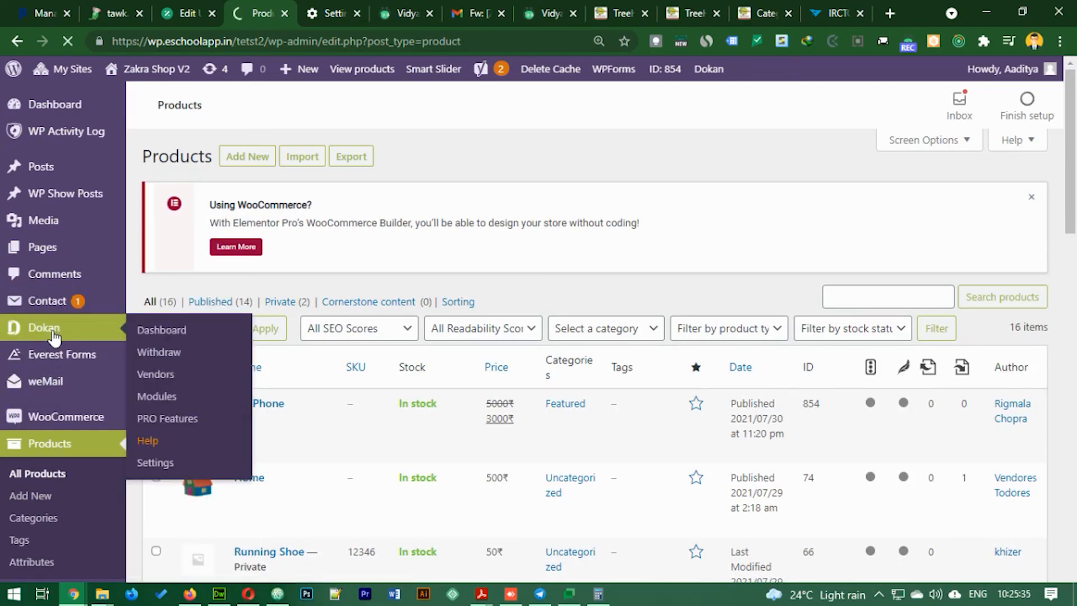
right_click(208, 329)
- Open the Dokan dashboard in a new tab and go to its Withdraw requests list
click(241, 343)
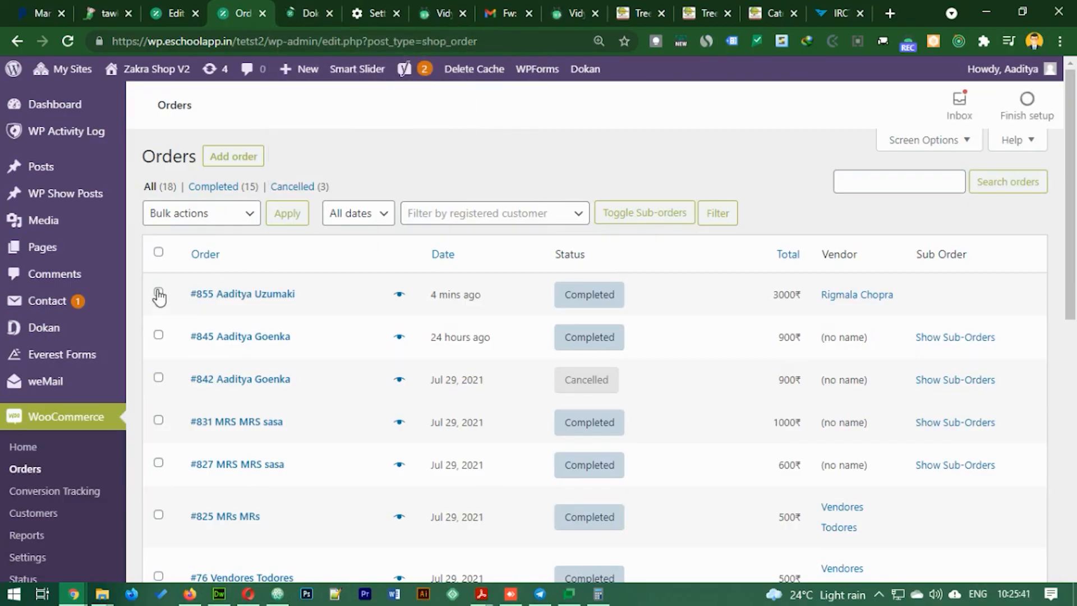
click(287, 8)
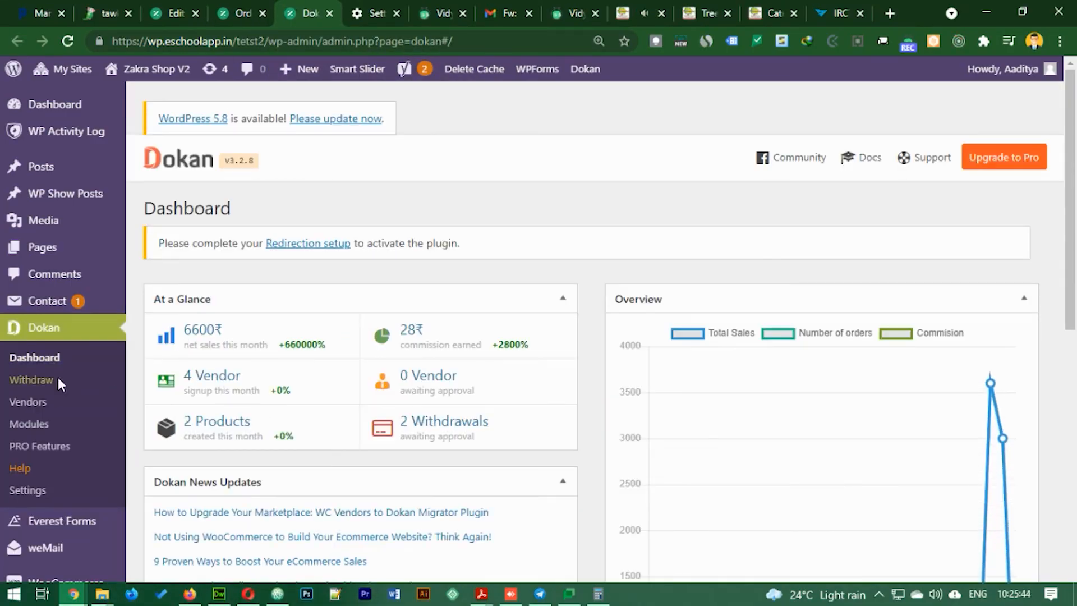
click(32, 380)
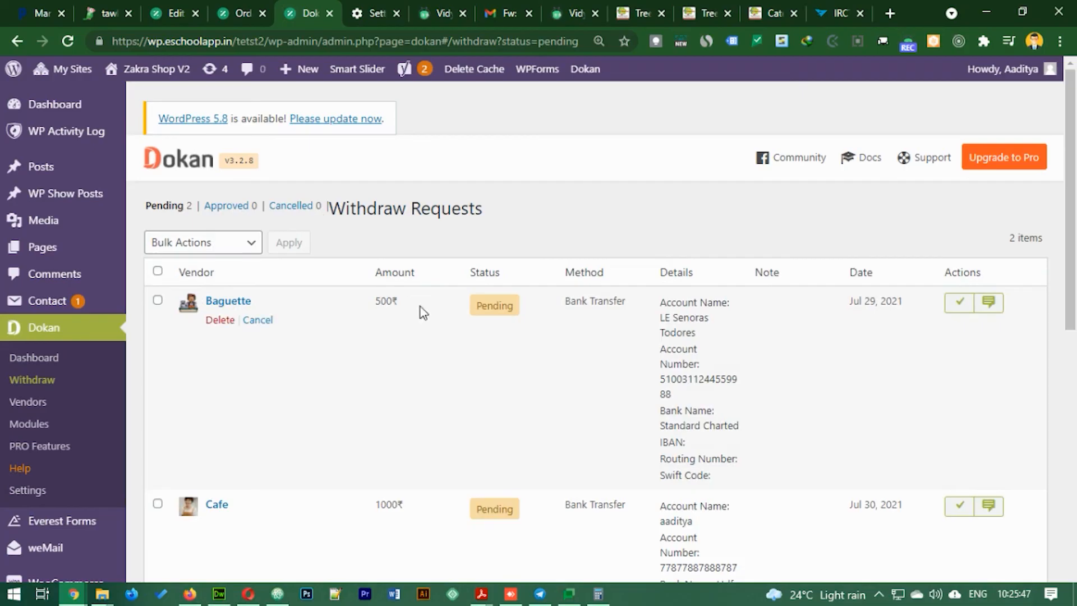
- Bulk-approve the pending 500₹ and 1000₹ Bank Transfer withdrawal requests
click(158, 503)
click(241, 242)
click(227, 276)
click(302, 243)
scroll(511, 277, down, 8)
scroll(511, 278, up, 8)
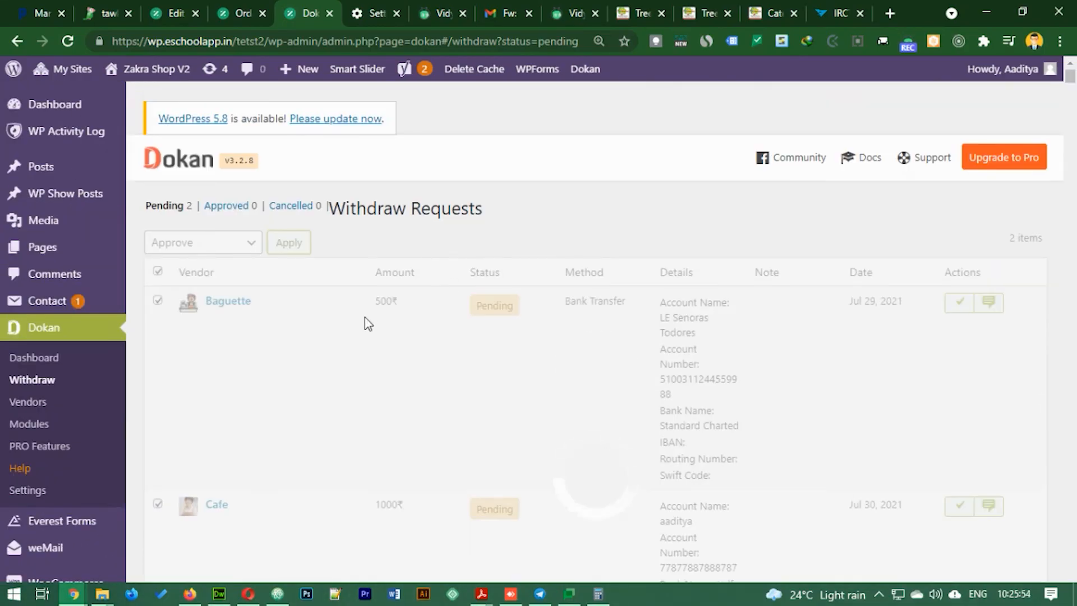